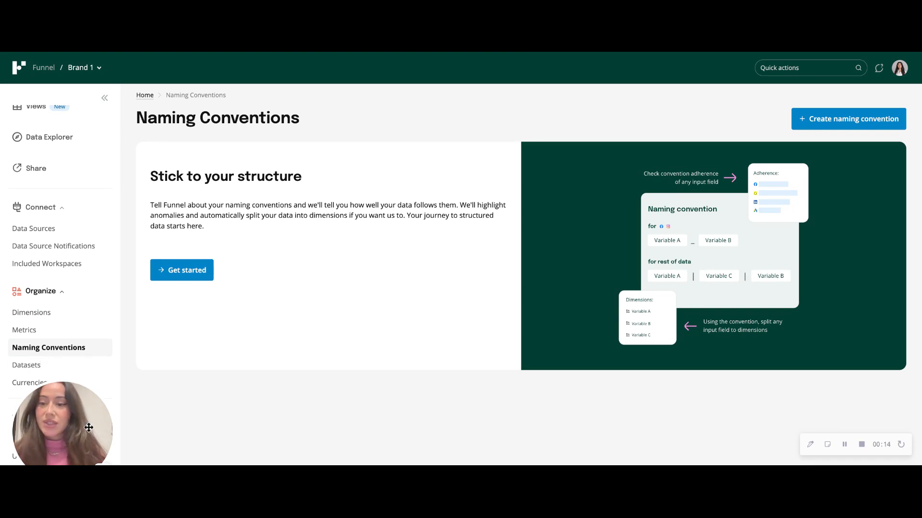
# Create a new naming convention and name it "Google Sheets and LinkedIn Convention"
pyautogui.moveTo(88, 426); pyautogui.dragTo(88, 380)
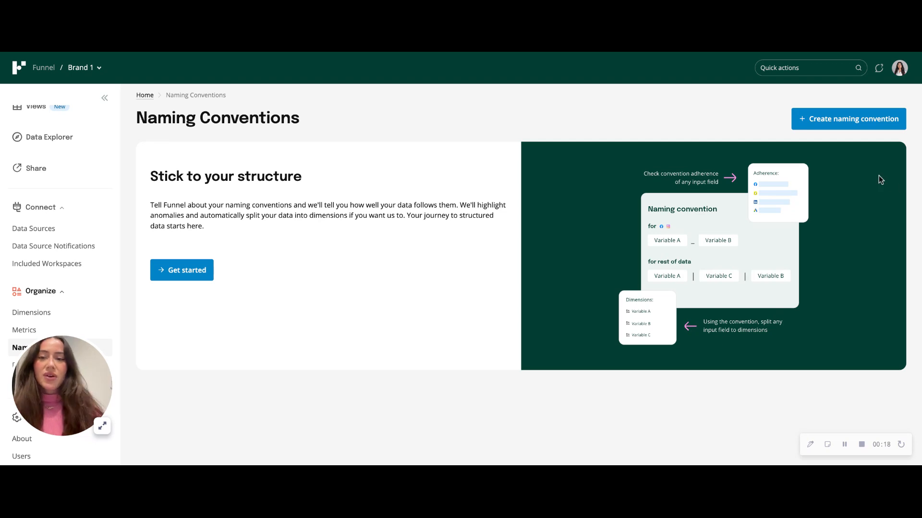
pyautogui.click(826, 123)
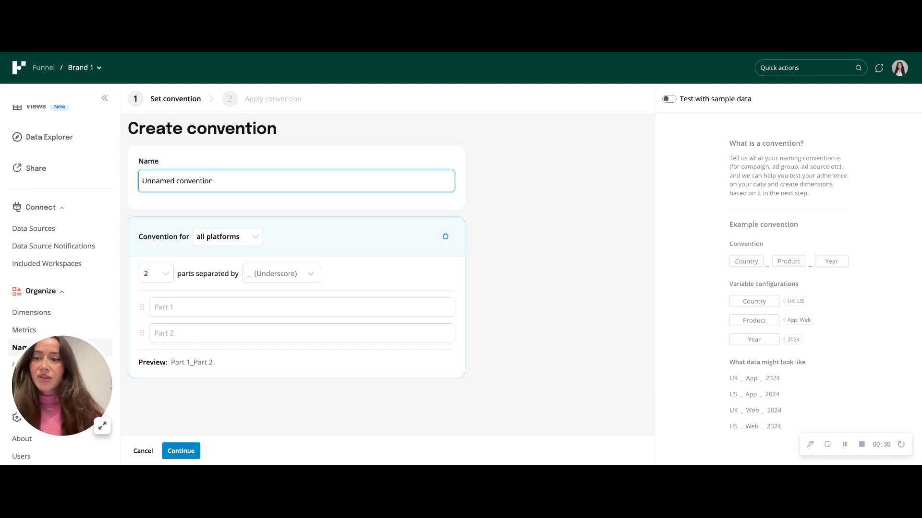
pyautogui.moveTo(246, 181); pyautogui.dragTo(113, 186)
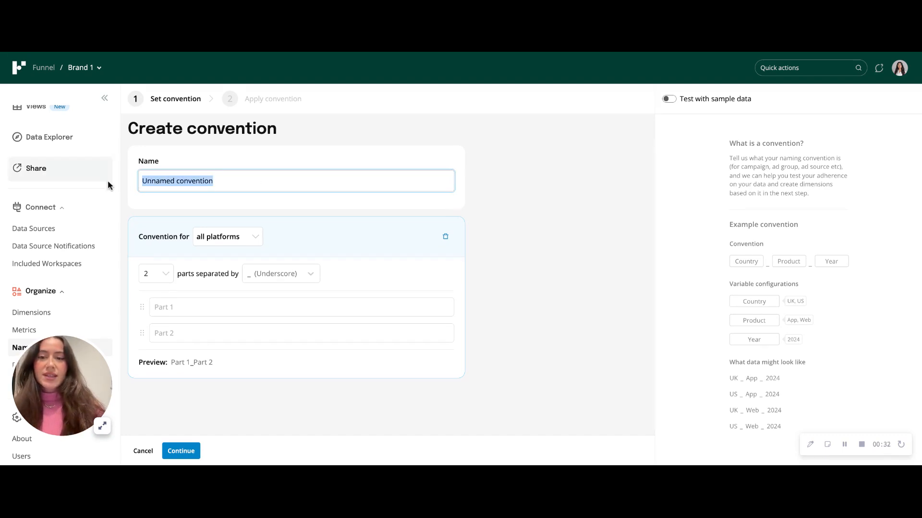
pyautogui.press('BackSpace')
pyautogui.write('G')
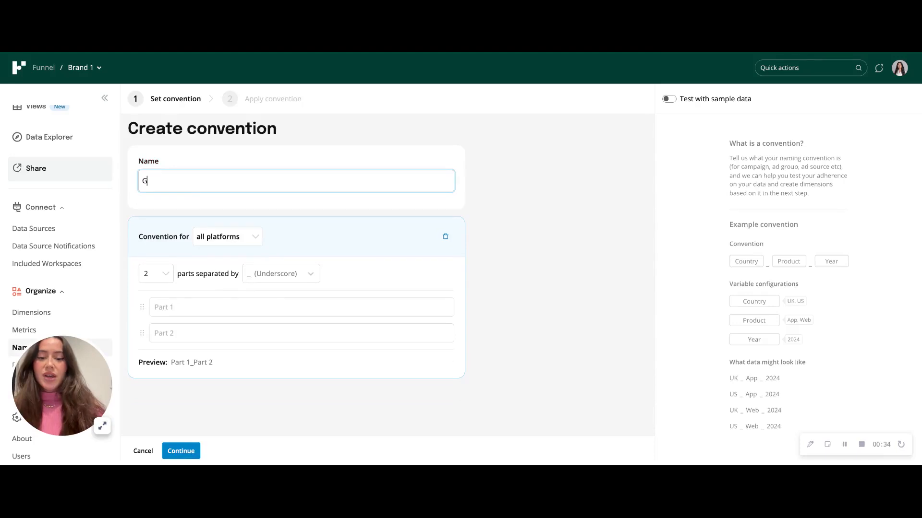
pyautogui.write('oogle Sheet')
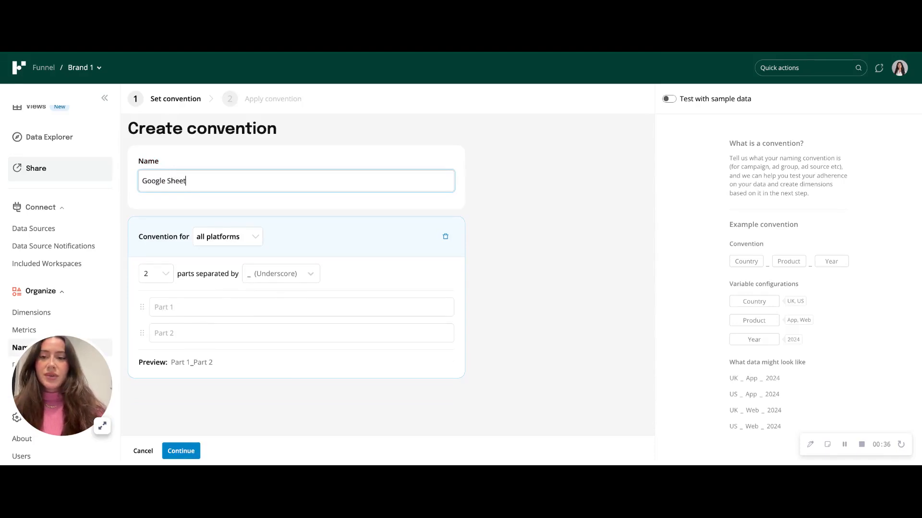
pyautogui.write('s and Linke')
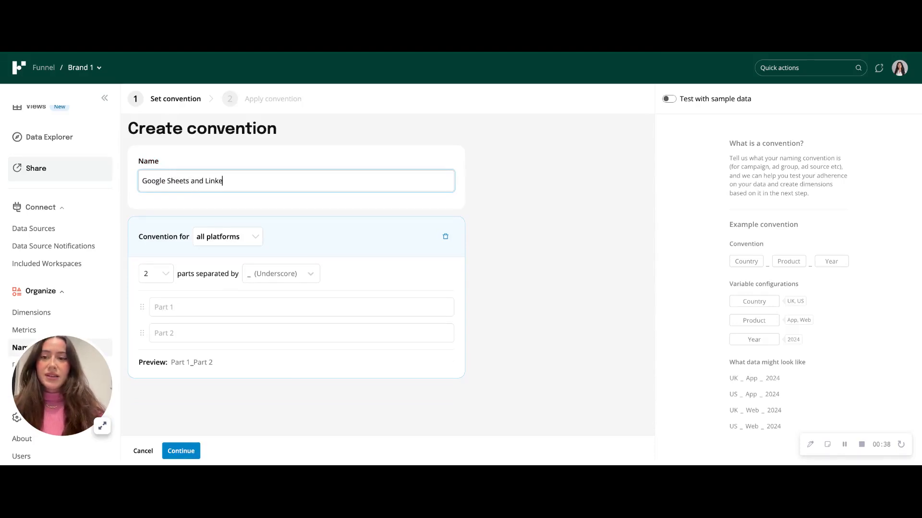
pyautogui.write('dIn Con')
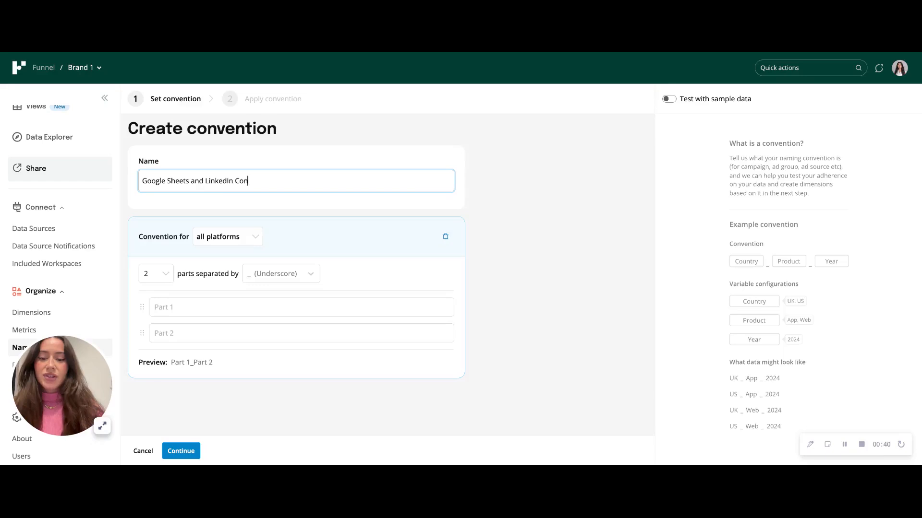
pyautogui.write('vention')
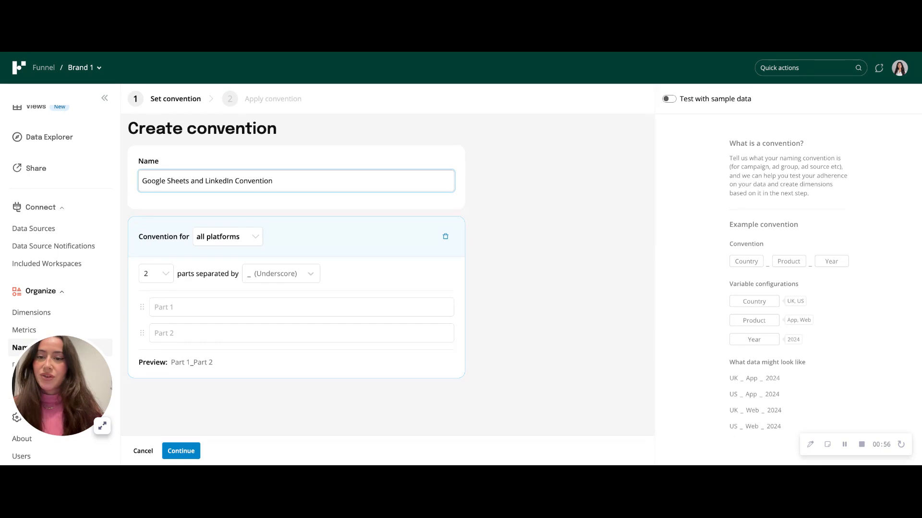
# Limit the convention pattern to the Google Sheets platform and set it to 6 parts
pyautogui.click(255, 237)
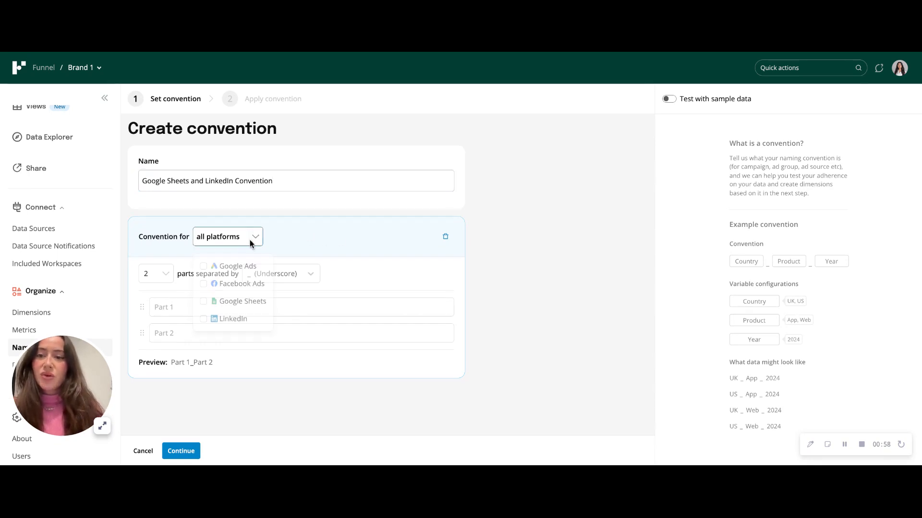
pyautogui.click(247, 308)
pyautogui.click(322, 238)
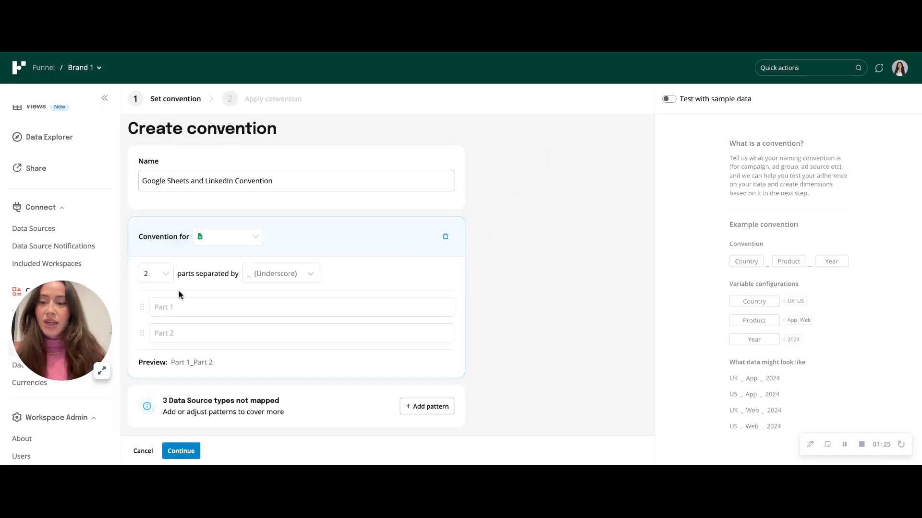
pyautogui.click(165, 274)
pyautogui.click(153, 397)
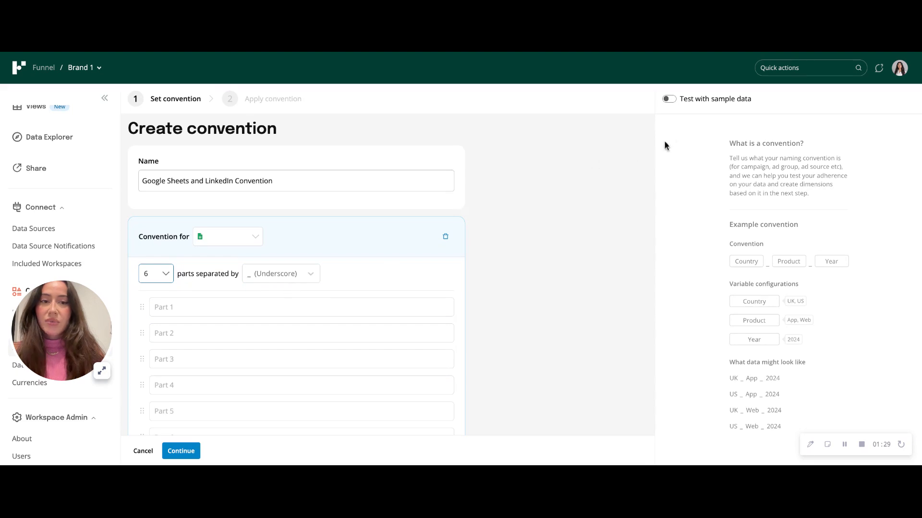
# Test the pattern with sample data for the Campaign field, and turn the test off again
pyautogui.click(668, 99)
pyautogui.click(593, 101)
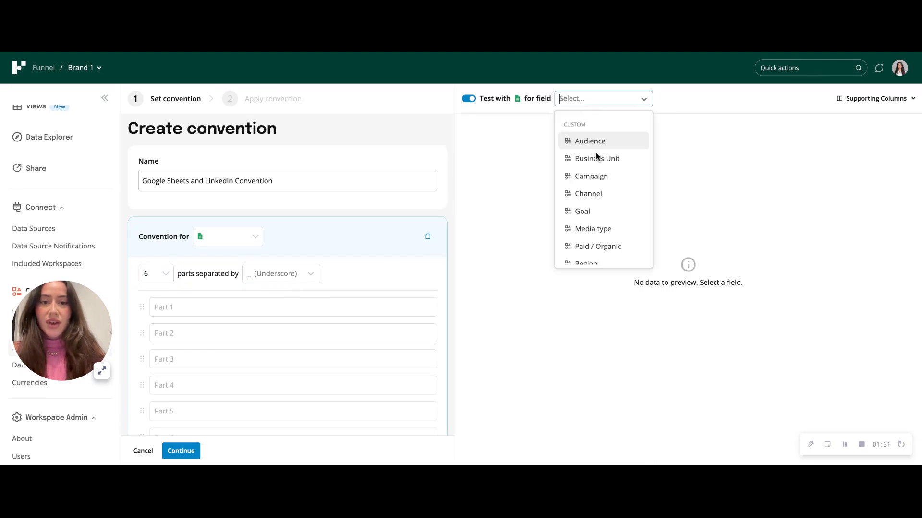
pyautogui.click(597, 176)
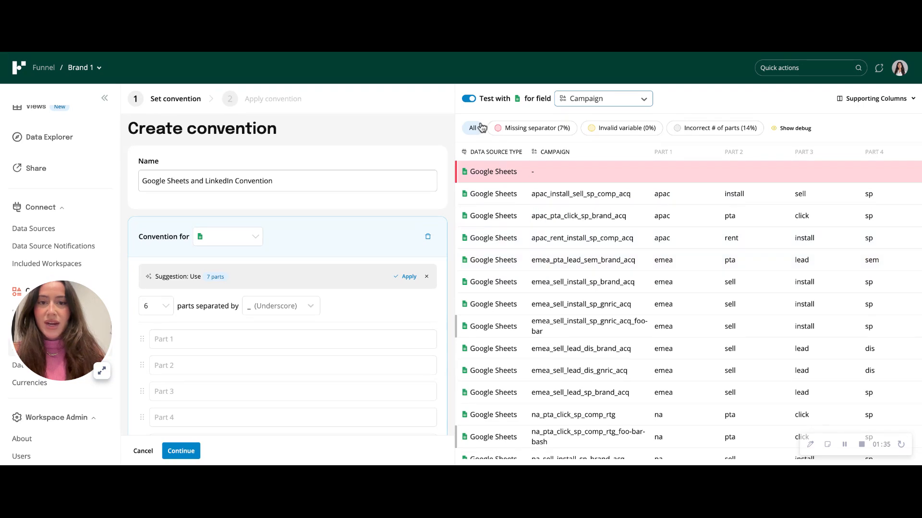
pyautogui.click(468, 99)
# Fill the first three parts of the pattern with new variables named Region, Business Unit and Goal
pyautogui.scroll(-3, 344, 257)
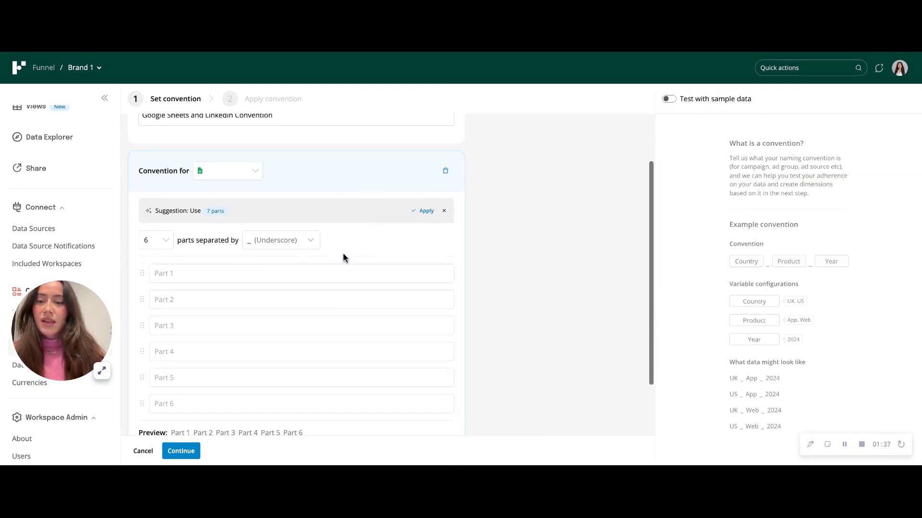
pyautogui.scroll(-1, 183, 263)
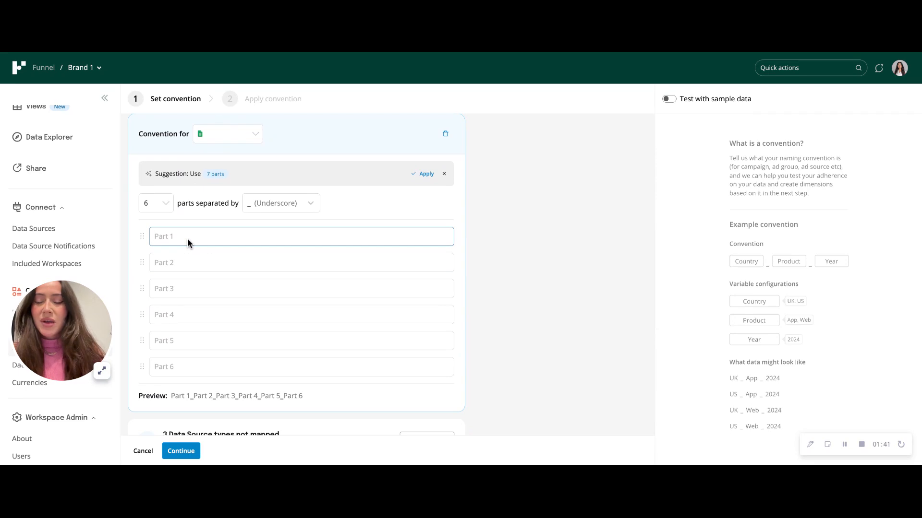
pyautogui.write('Region')
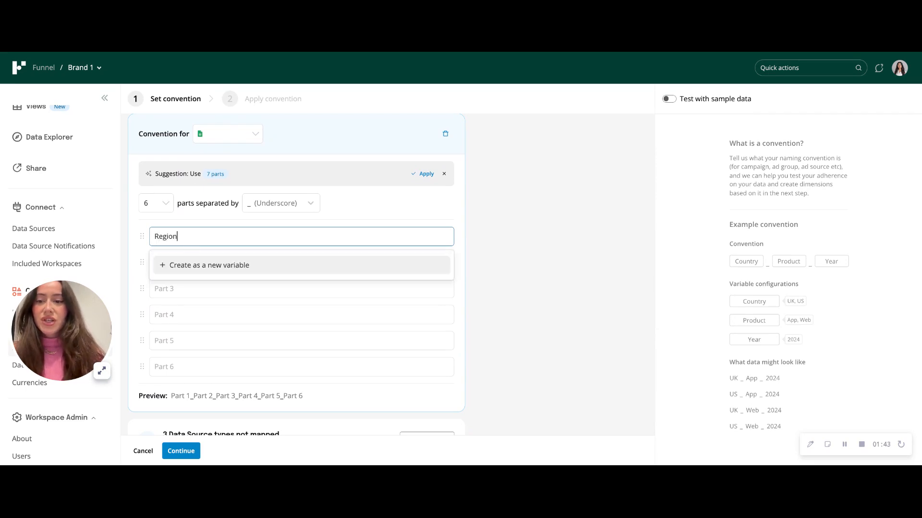
pyautogui.click(225, 273)
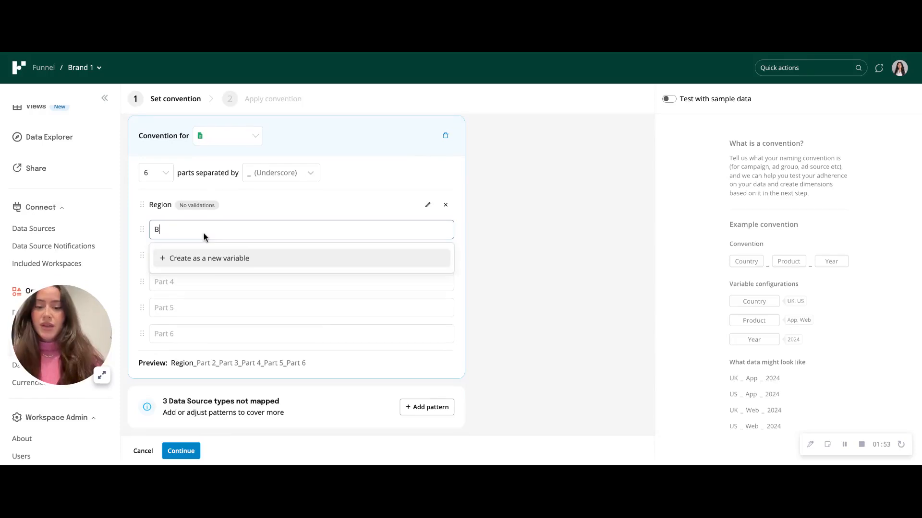
pyautogui.write('usiness Unit')
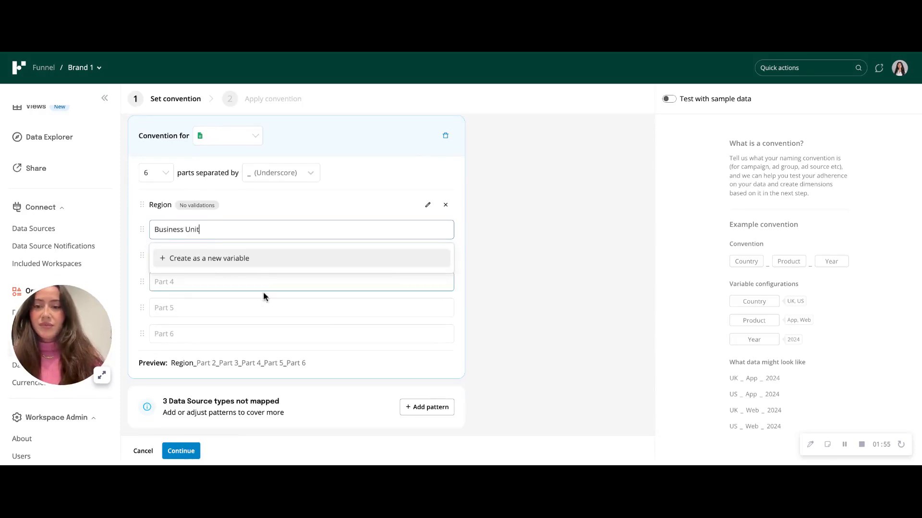
pyautogui.click(255, 259)
pyautogui.write('Goal')
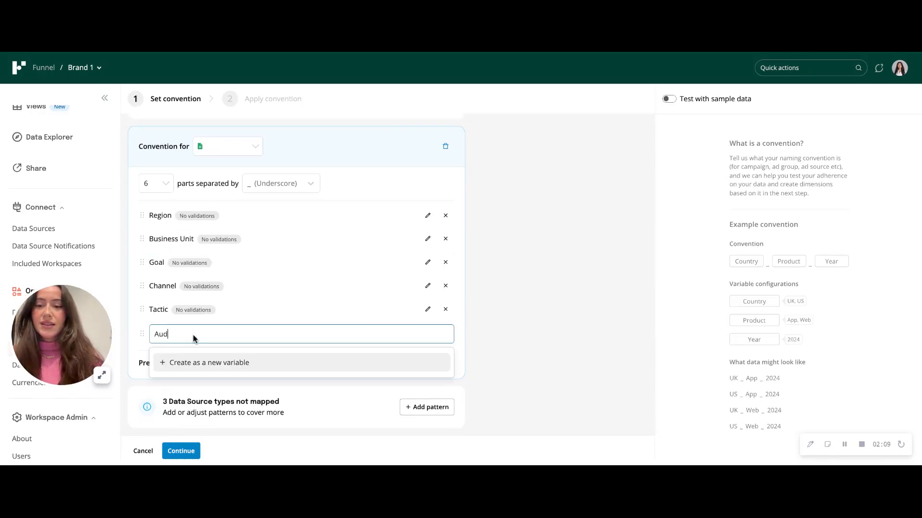
# Create a new variable named Audience as the sixth part of the pattern
pyautogui.write('ie nc')
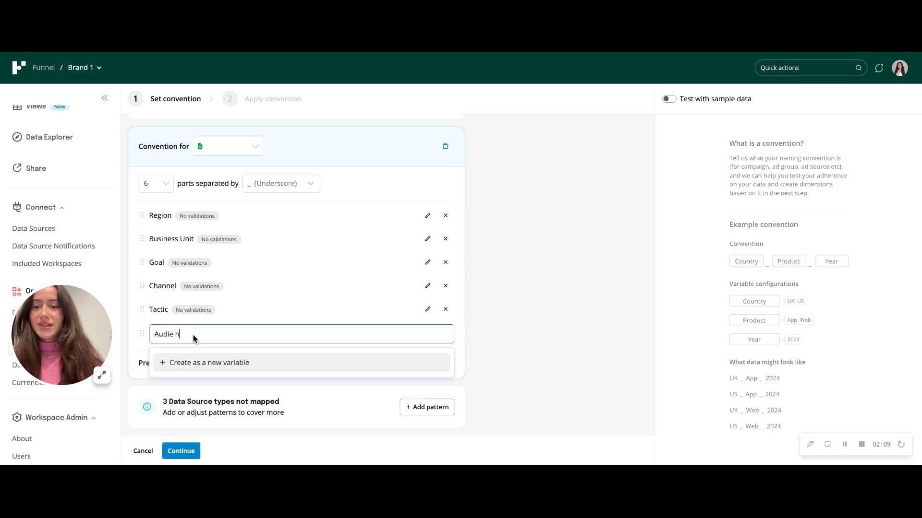
pyautogui.press('BackSpace')
pyautogui.press('BackSpace')
pyautogui.press('BackSpace')
pyautogui.write('nce')
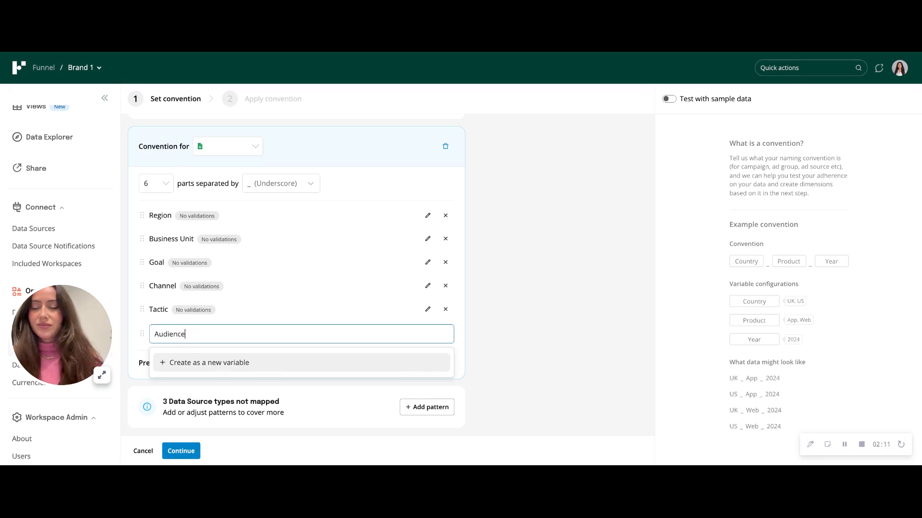
pyautogui.click(213, 363)
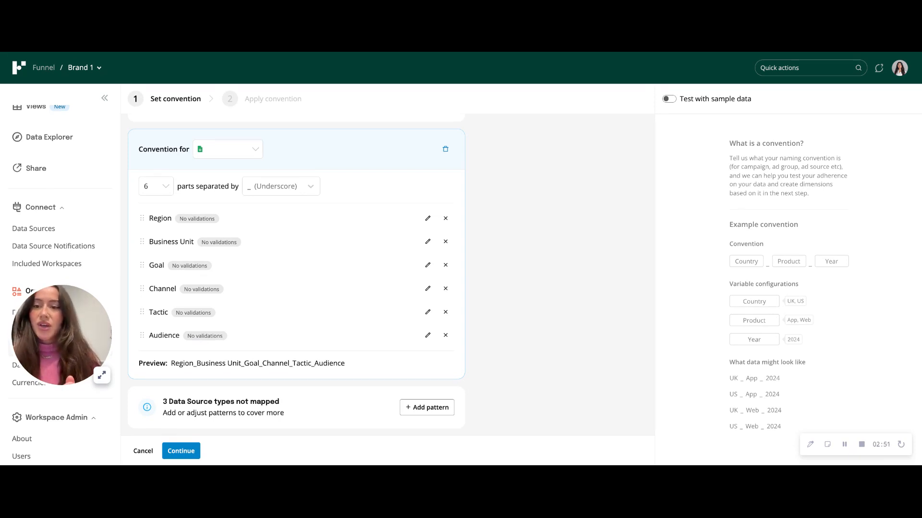
# Open the Region variable's configuration and try a character-limit validation with a minimum of 1
pyautogui.click(428, 219)
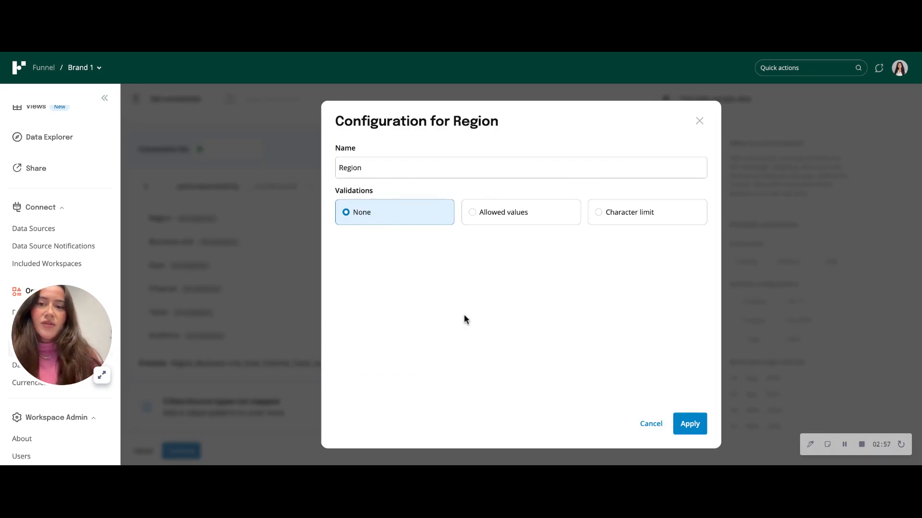
pyautogui.click(607, 215)
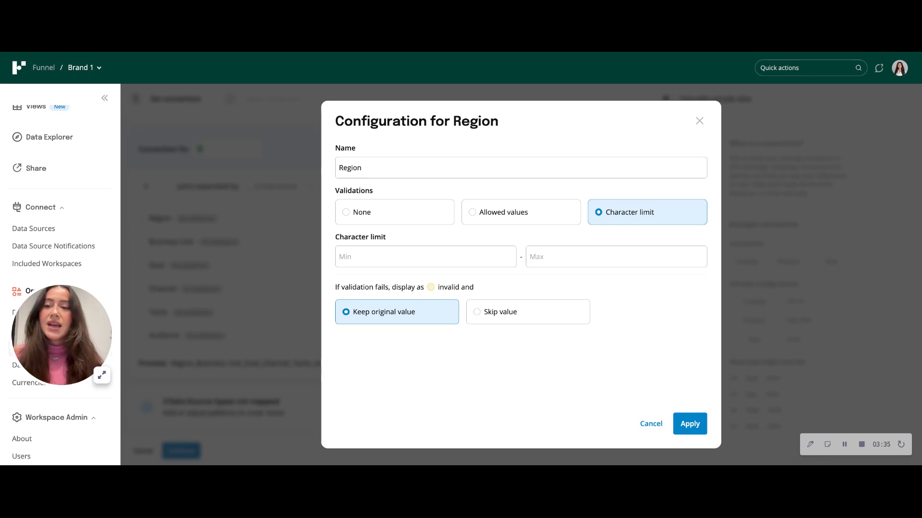
pyautogui.click(507, 255)
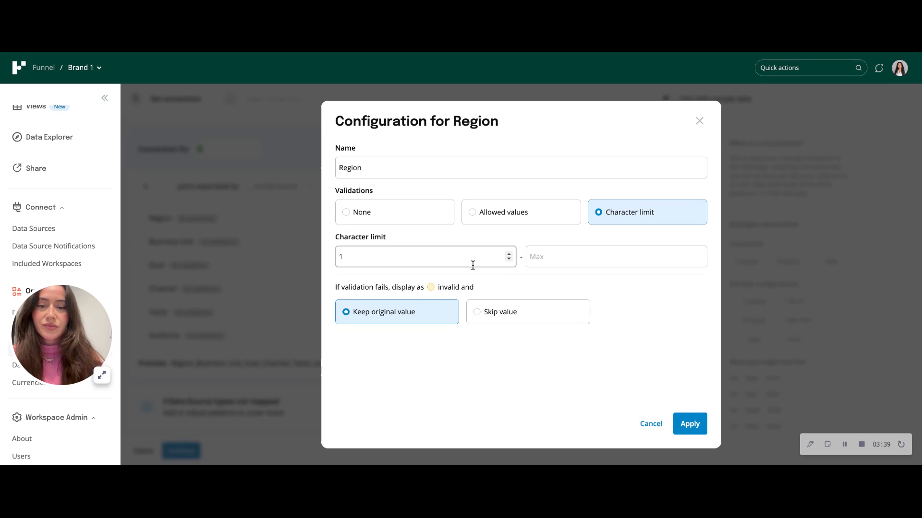
pyautogui.press('BackSpace')
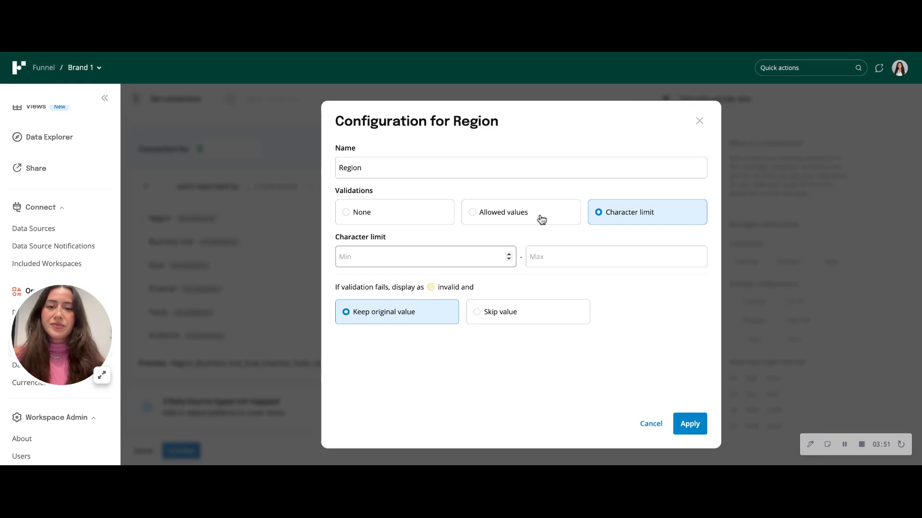
# Set Region's validation to allowed values and add the value na with North America as its replacement
pyautogui.click(492, 213)
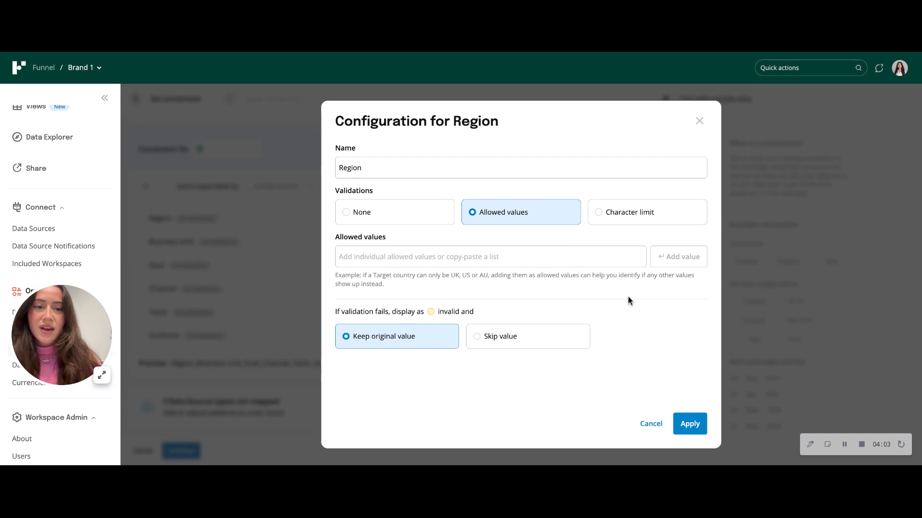
pyautogui.click(607, 255)
pyautogui.write('na')
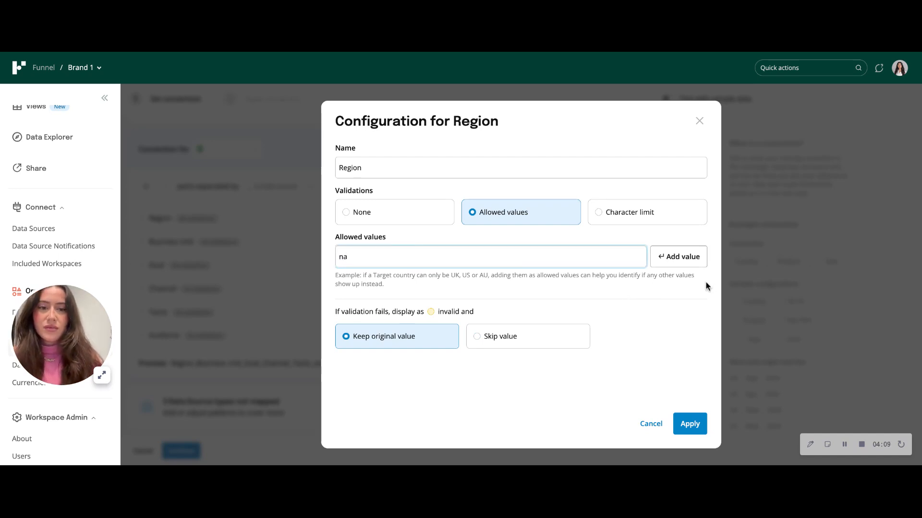
pyautogui.click(679, 263)
pyautogui.click(558, 307)
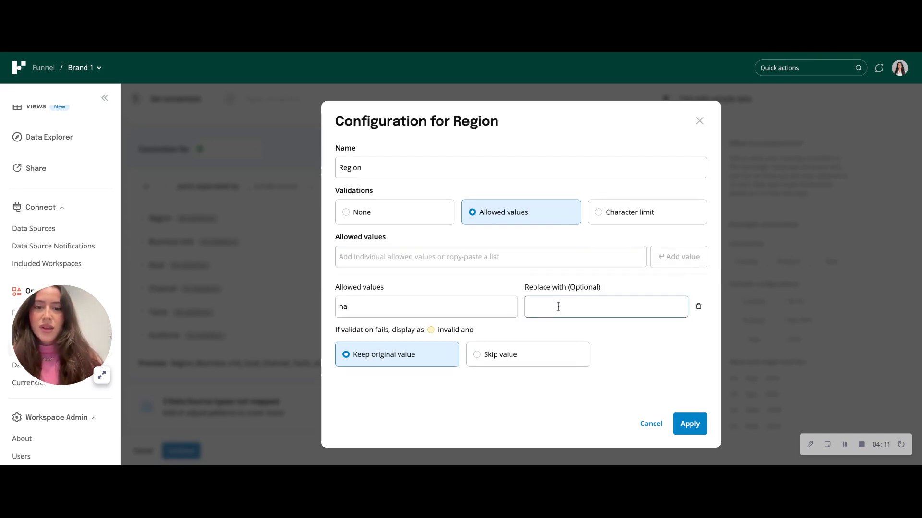
pyautogui.write('North America')
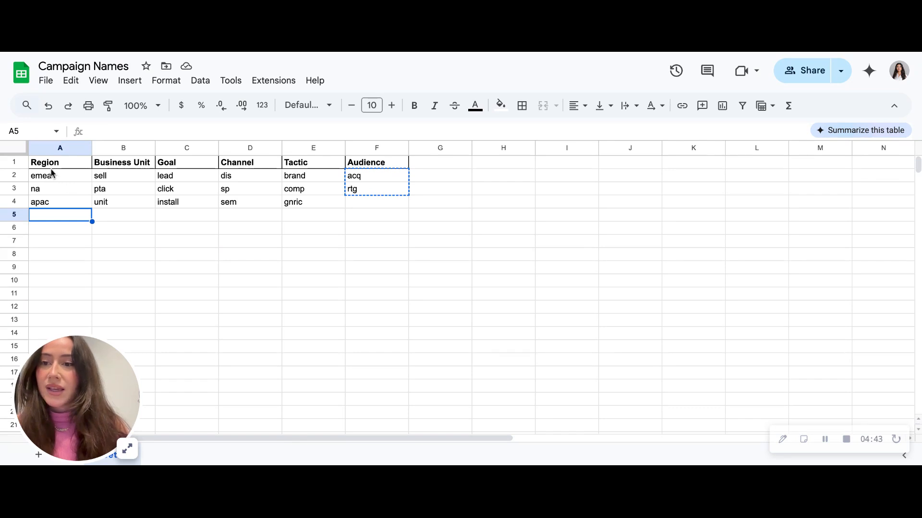
# Copy emea, na and apac from A2:A4 of the Campaign Names Google Sheet and replace Region's allowed values with that pasted list
pyautogui.moveTo(52, 173); pyautogui.dragTo(54, 202)
pyautogui.hotkey('ctrl', 'c')
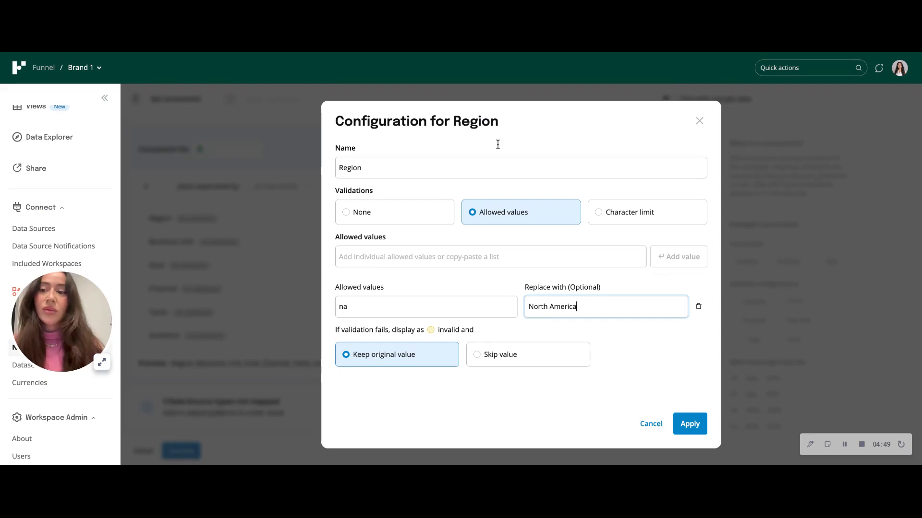
pyautogui.click(400, 252)
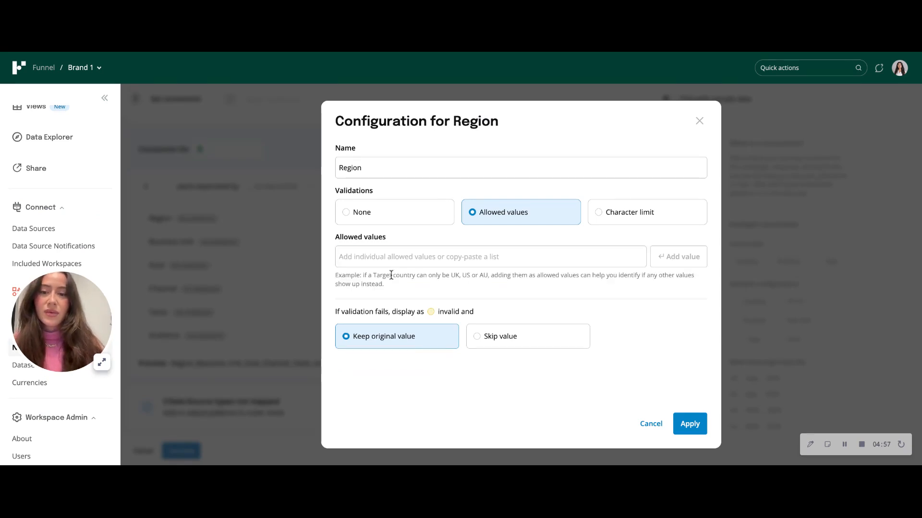
pyautogui.click(385, 261)
pyautogui.hotkey('ctrl', 'v')
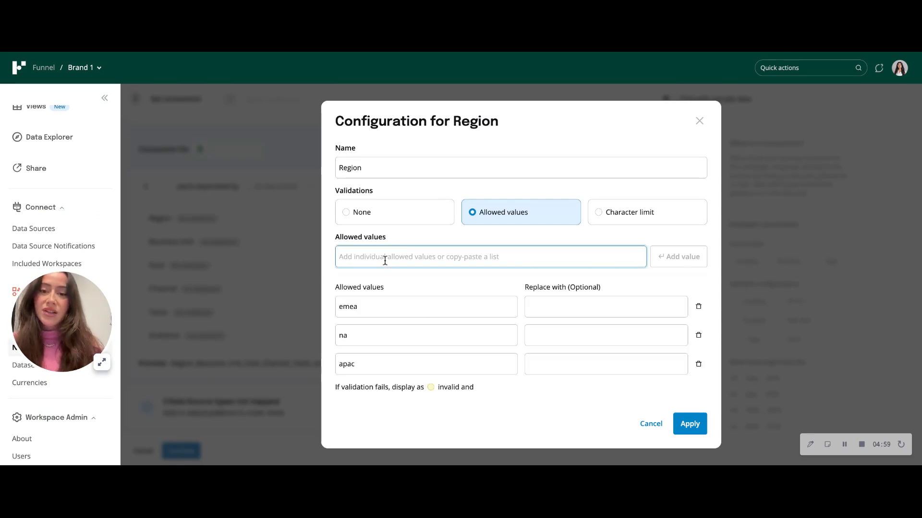
pyautogui.scroll(-1, 490, 347)
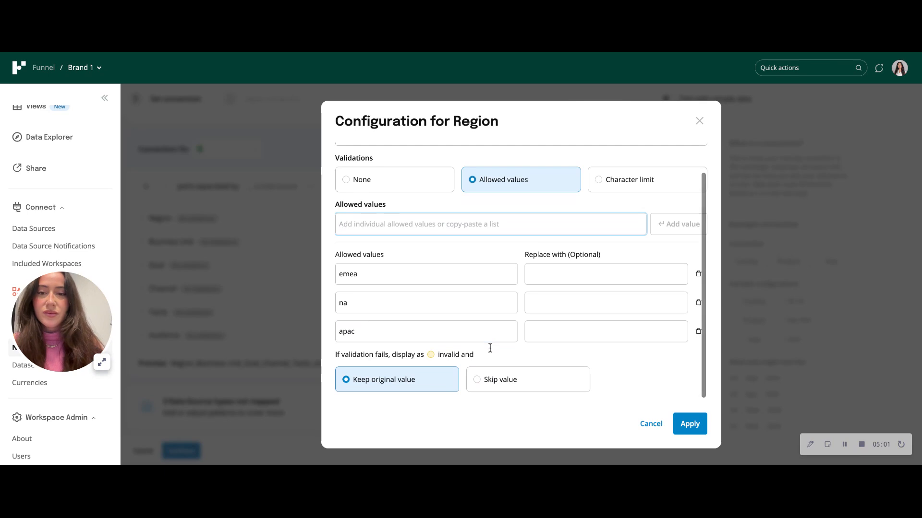
pyautogui.scroll(1, 490, 347)
pyautogui.scroll(-1, 658, 384)
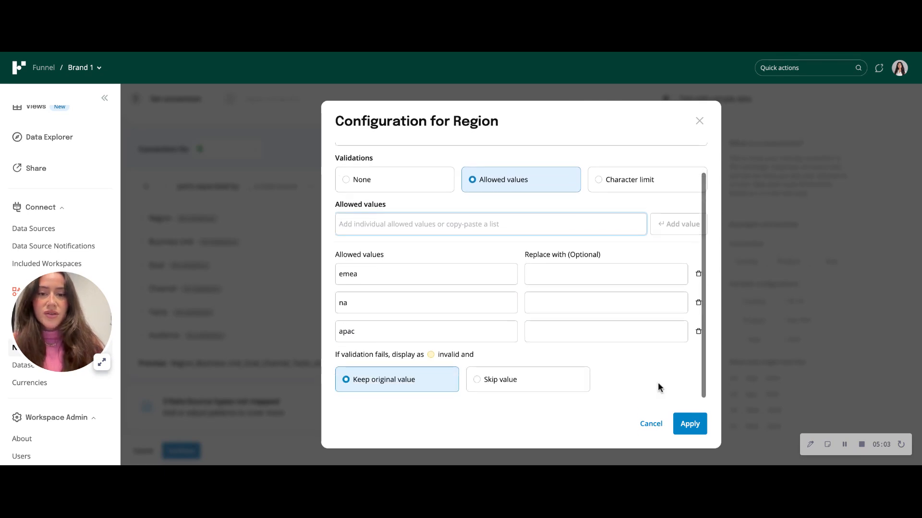
# Apply the Region configuration and switch the Business Unit variable's validation to allowed values
pyautogui.click(695, 432)
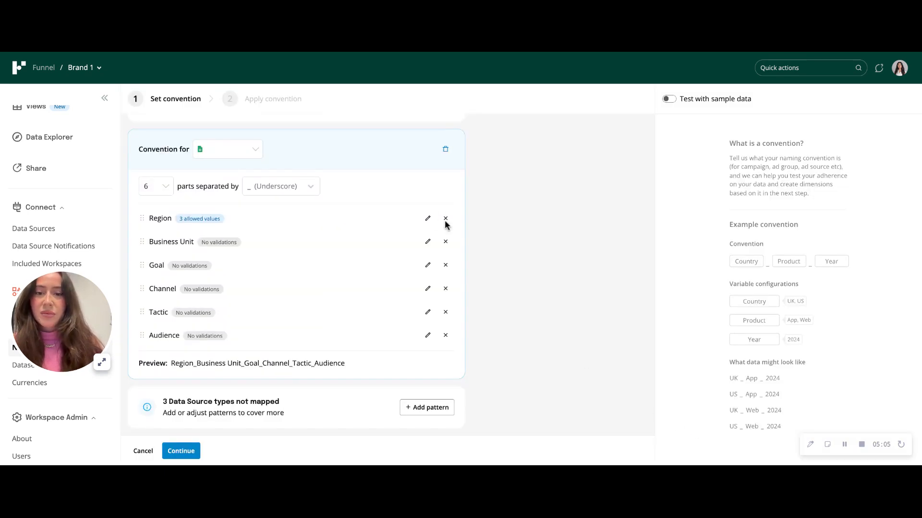
pyautogui.click(429, 242)
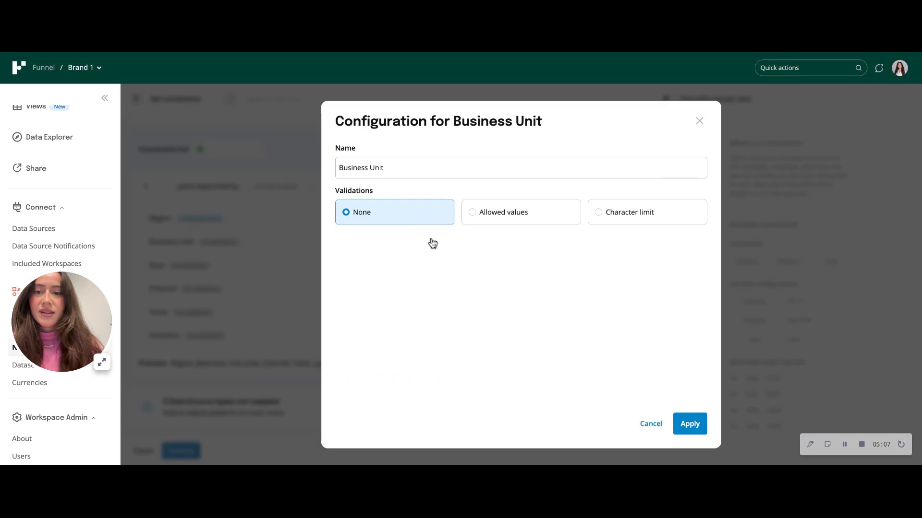
pyautogui.click(506, 211)
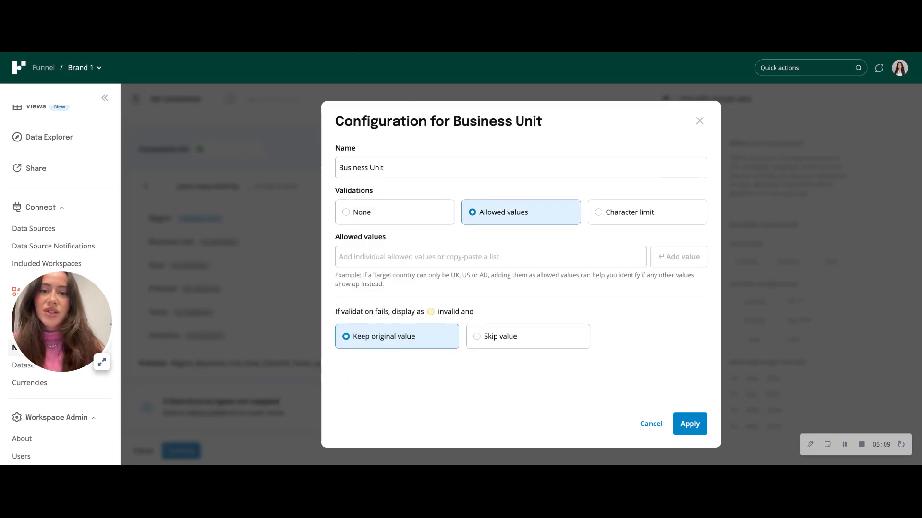
# Copy sell, pta and unit from B2:B4 of the Campaign Names Google Sheet and apply them as Business Unit's allowed values in Funnel
pyautogui.click(358, 48)
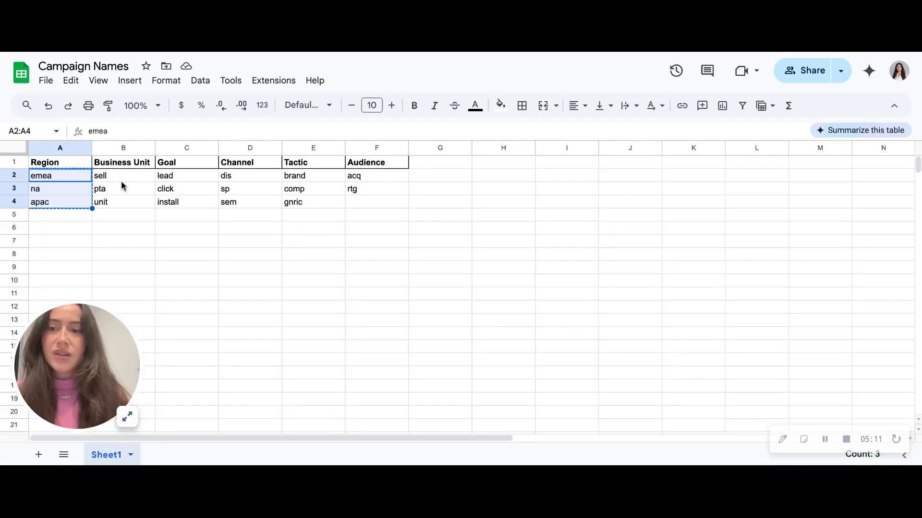
pyautogui.click(121, 178)
pyautogui.keyDown('shift'); pyautogui.click(125, 204); pyautogui.keyUp('shift')
pyautogui.hotkey('ctrl', 'c')
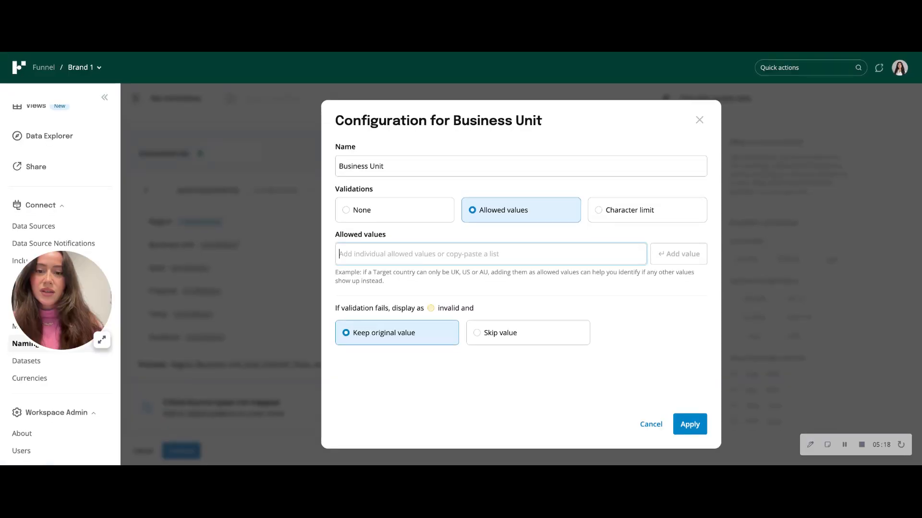
pyautogui.hotkey('ctrl', 'v')
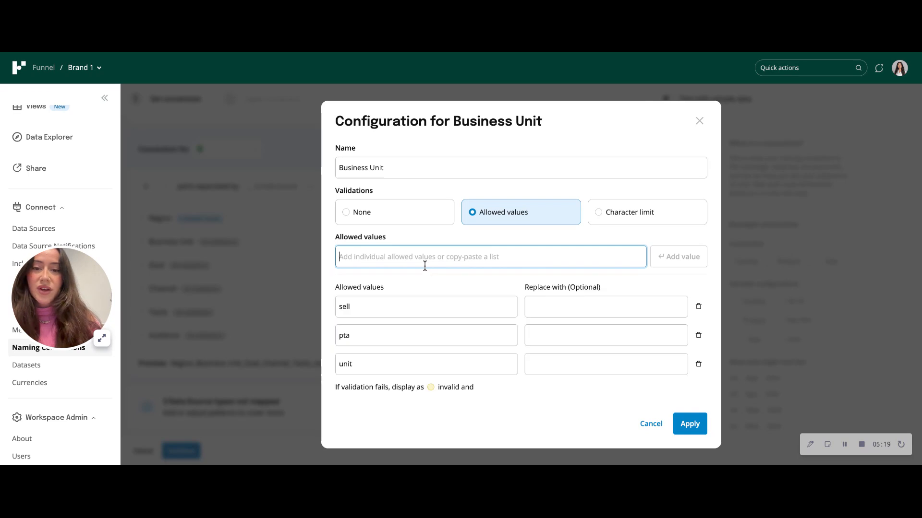
pyautogui.scroll(-2, 504, 294)
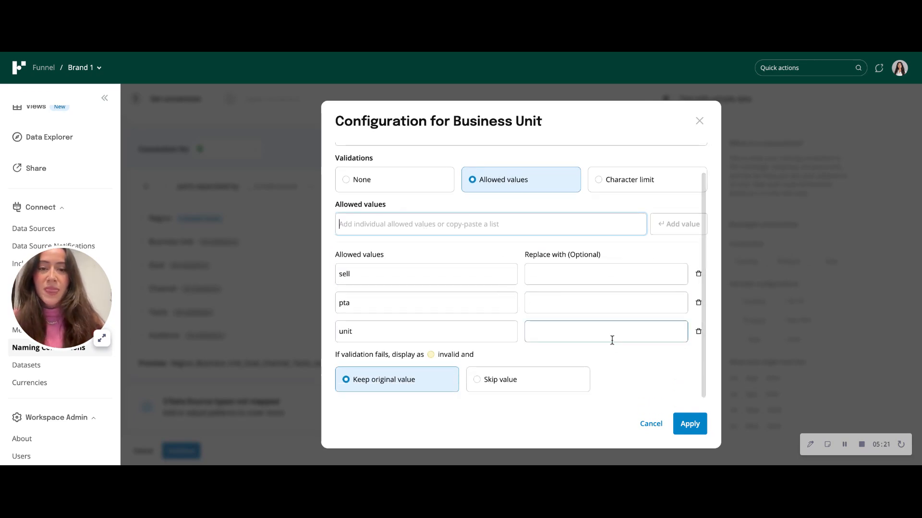
pyautogui.click(695, 427)
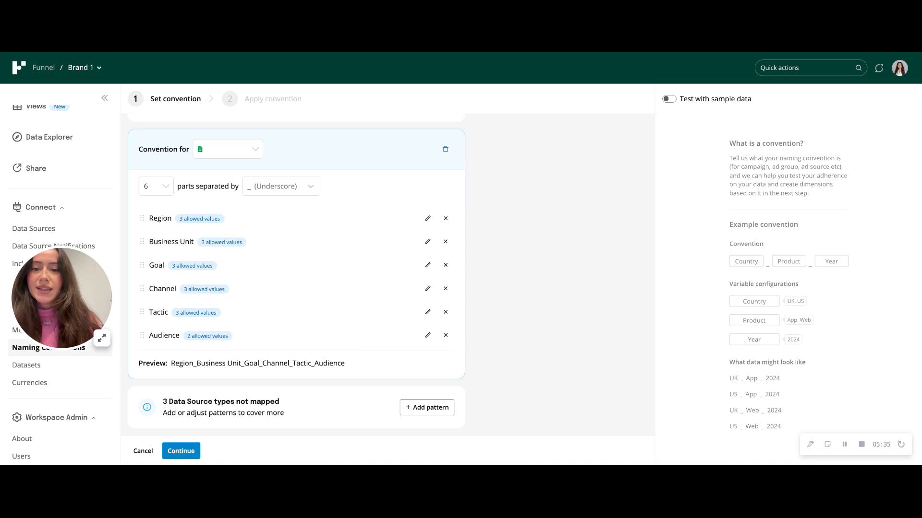
# Add a second pattern to the convention and assign it to LinkedIn only
pyautogui.scroll(1, 394, 344)
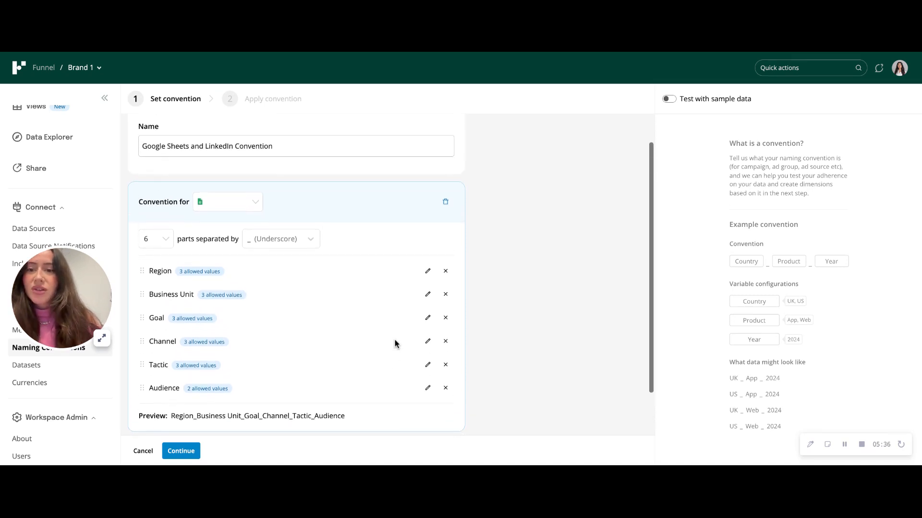
pyautogui.scroll(1, 394, 344)
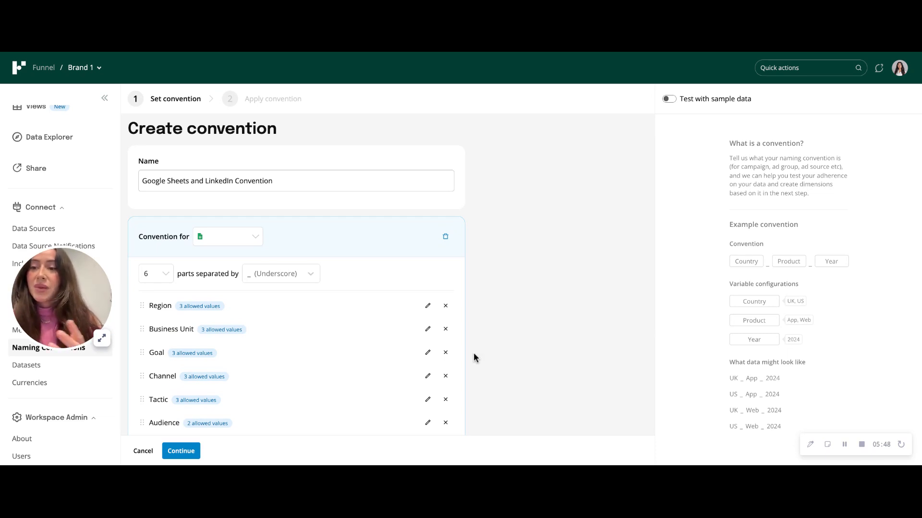
pyautogui.scroll(-3, 474, 358)
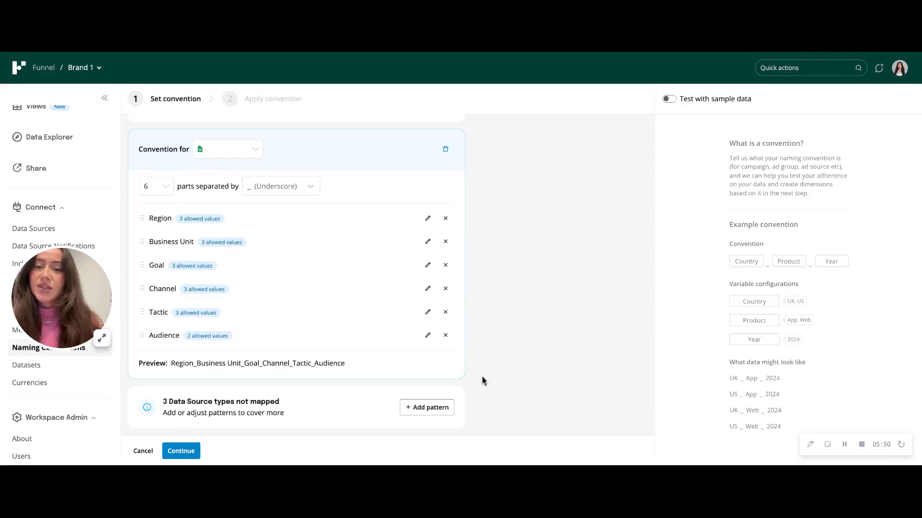
pyautogui.click(431, 409)
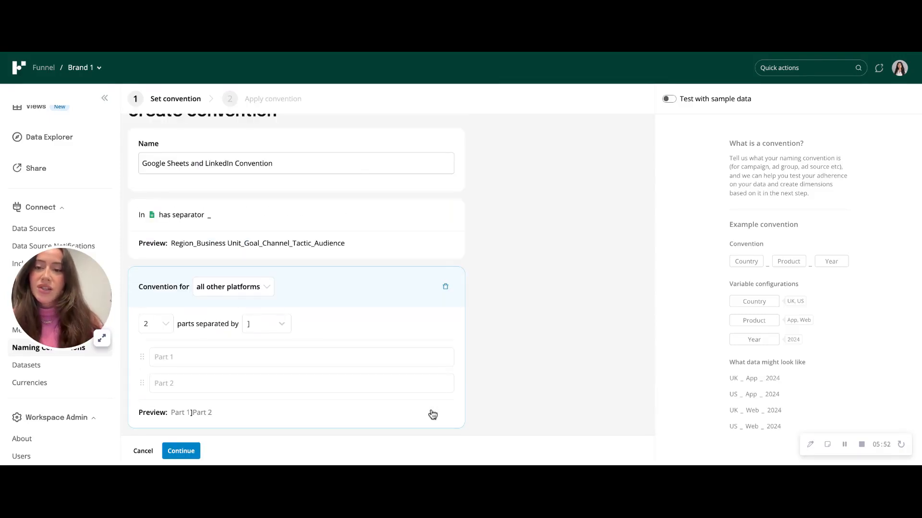
pyautogui.click(235, 285)
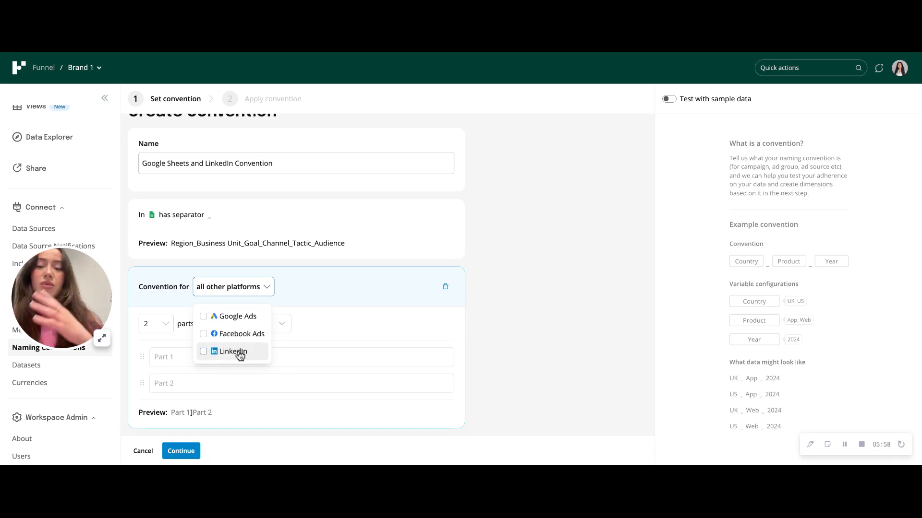
pyautogui.click(204, 351)
pyautogui.click(204, 351)
pyautogui.click(205, 334)
pyautogui.click(205, 351)
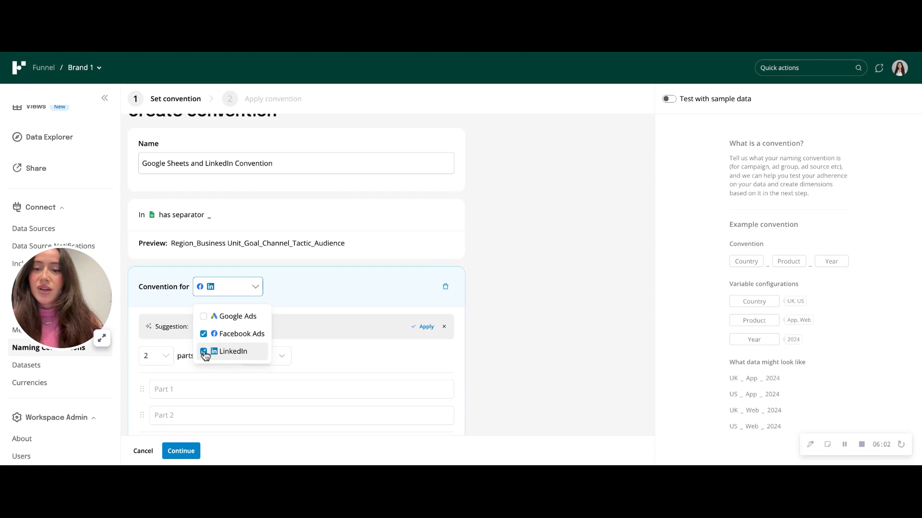
pyautogui.click(204, 335)
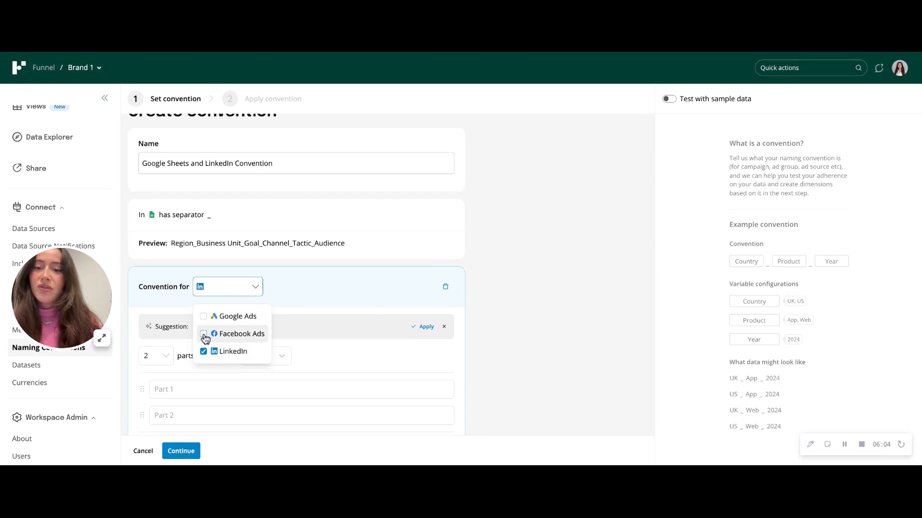
pyautogui.click(320, 285)
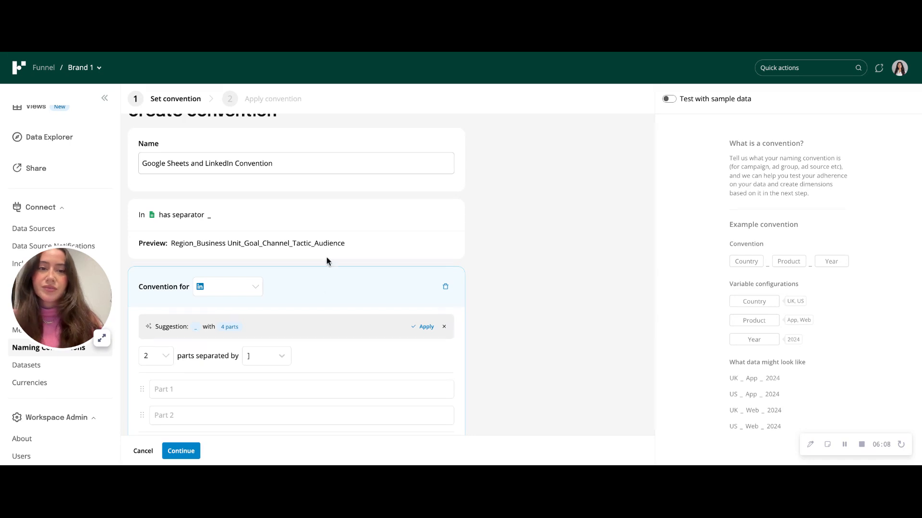
# Turn on testing with sample data and set the LinkedIn pattern to 4 parts separated by underscores
pyautogui.scroll(-3, 436, 311)
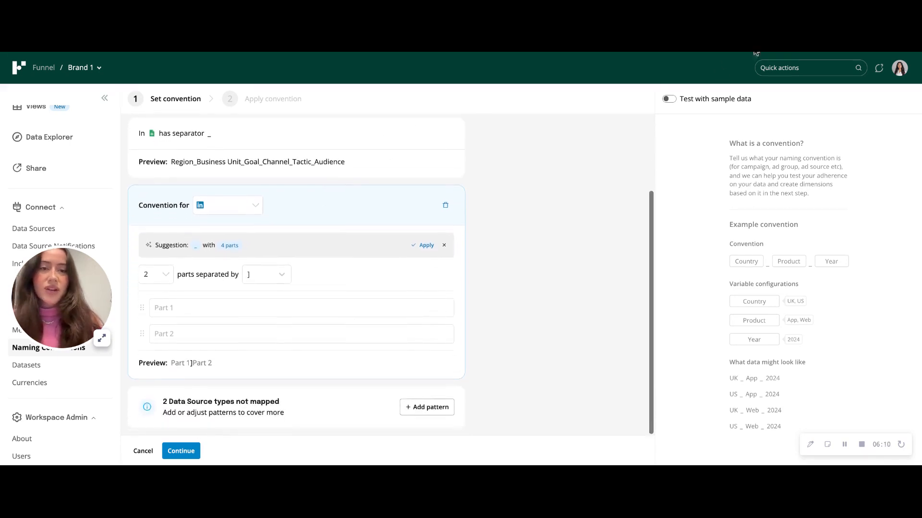
pyautogui.click(681, 100)
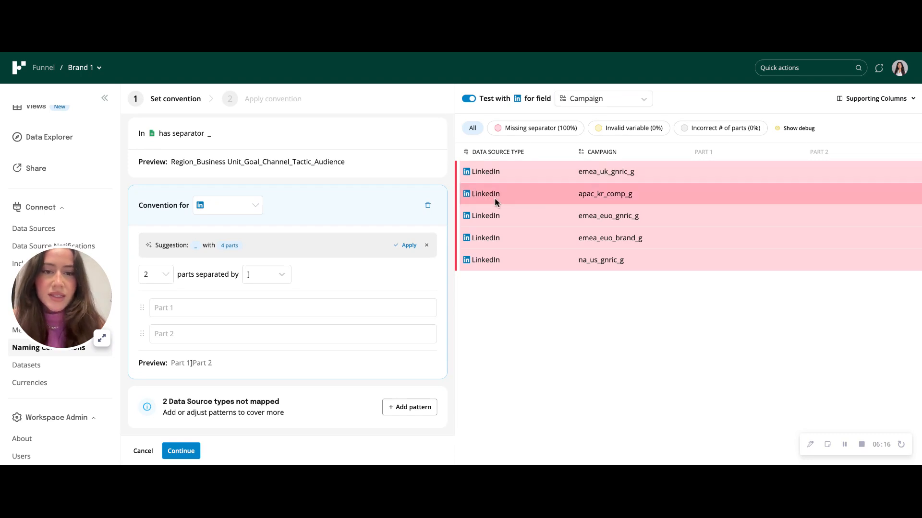
pyautogui.click(165, 274)
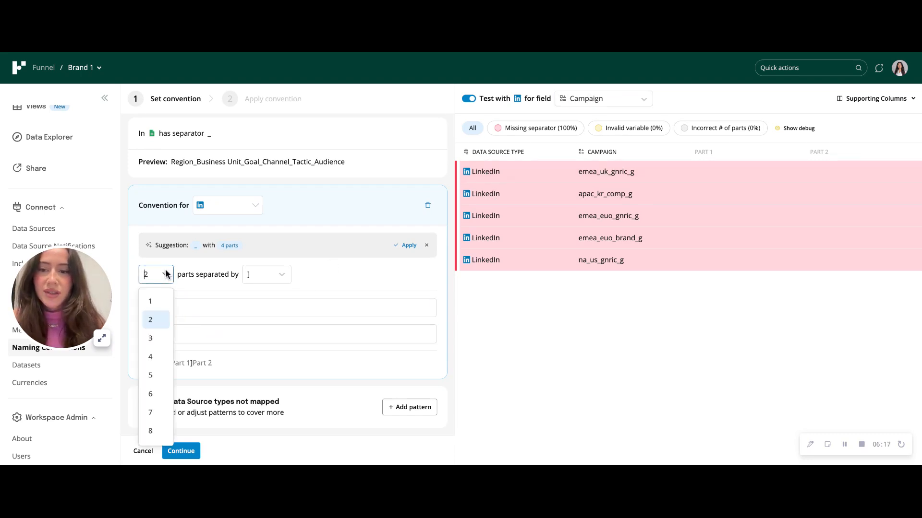
pyautogui.click(160, 365)
pyautogui.click(276, 276)
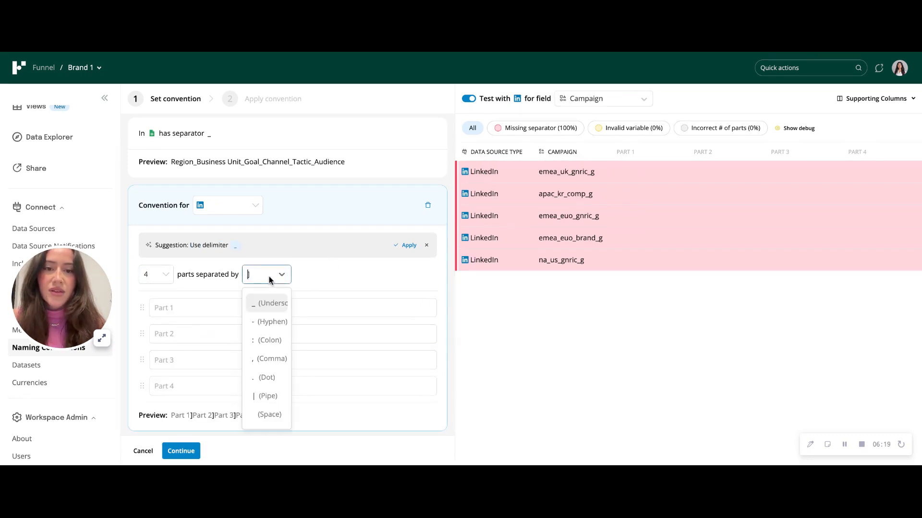
pyautogui.click(273, 304)
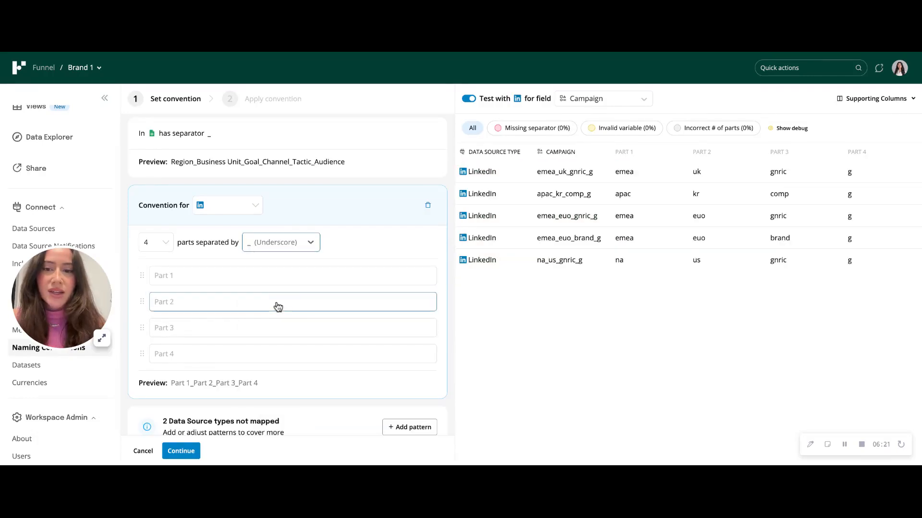
# Use Region as part 1 of the LinkedIn pattern and create a new variable named Country Code as part 2
pyautogui.click(285, 277)
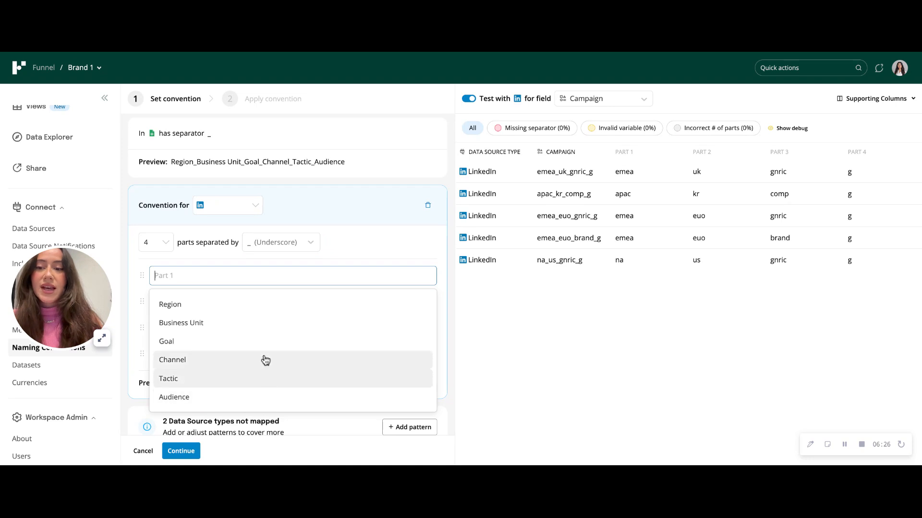
pyautogui.scroll(2, 275, 218)
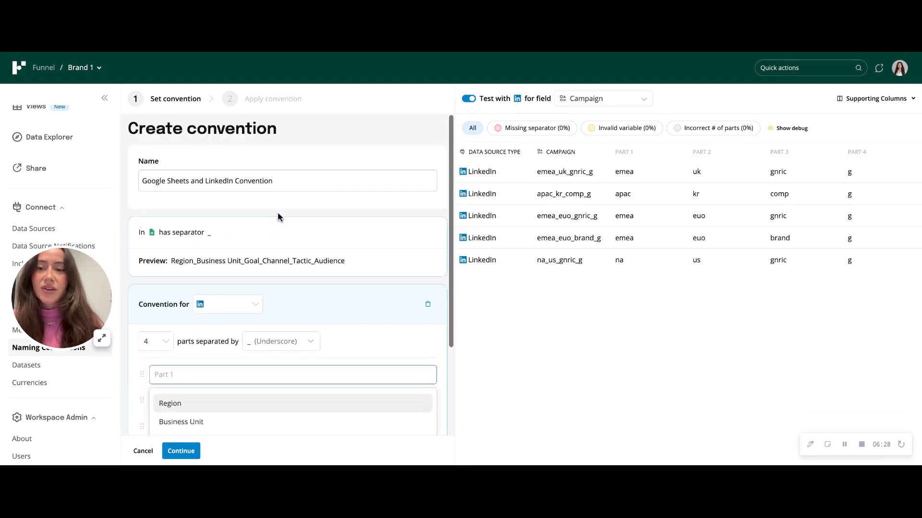
pyautogui.scroll(-3, 235, 268)
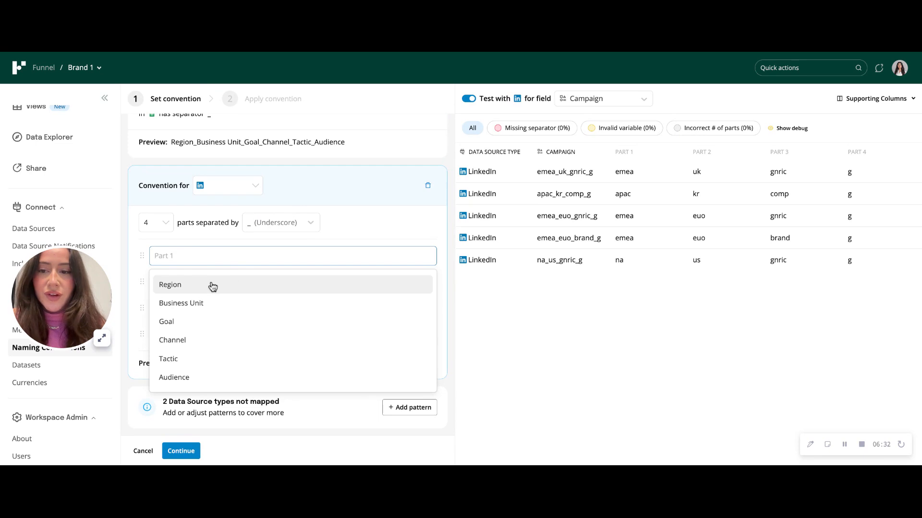
pyautogui.click(205, 291)
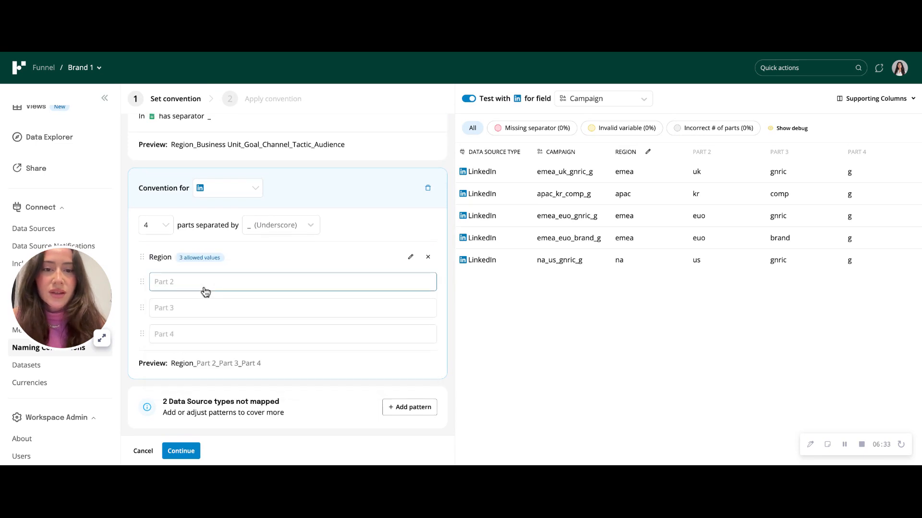
pyautogui.click(232, 283)
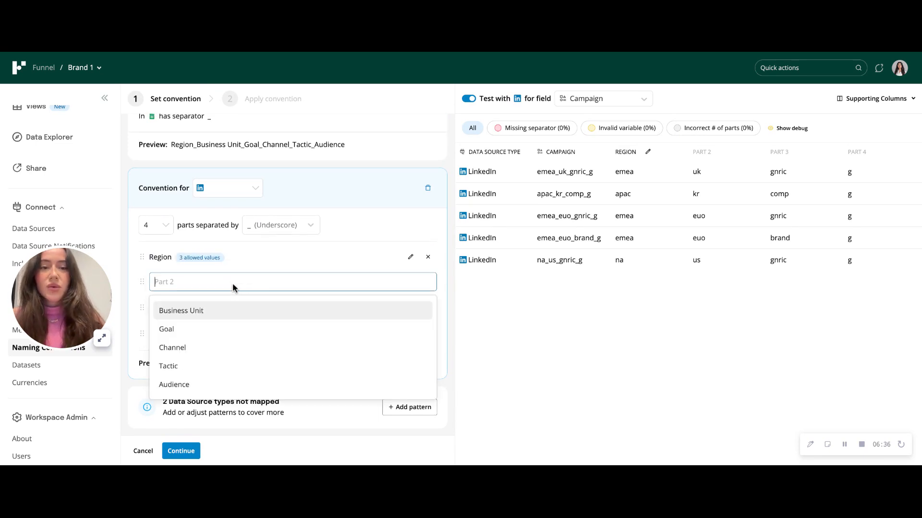
pyautogui.write('Country Code')
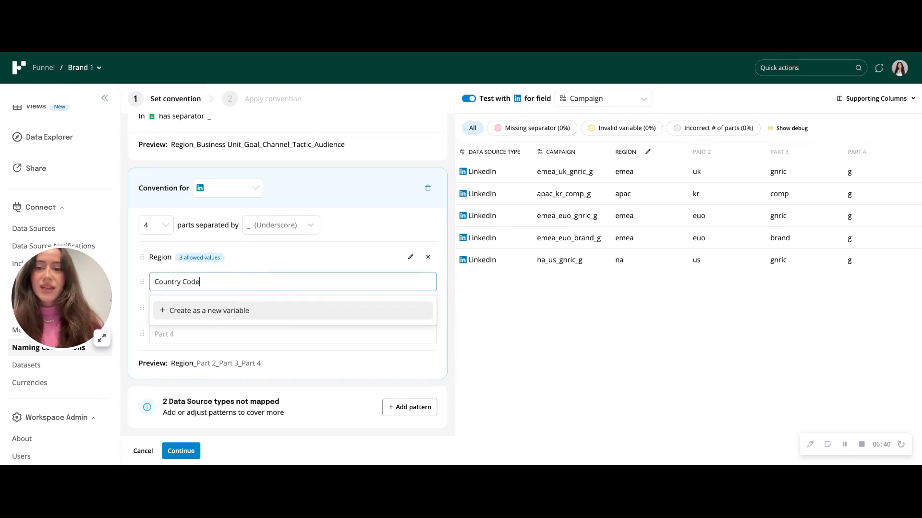
pyautogui.click(274, 316)
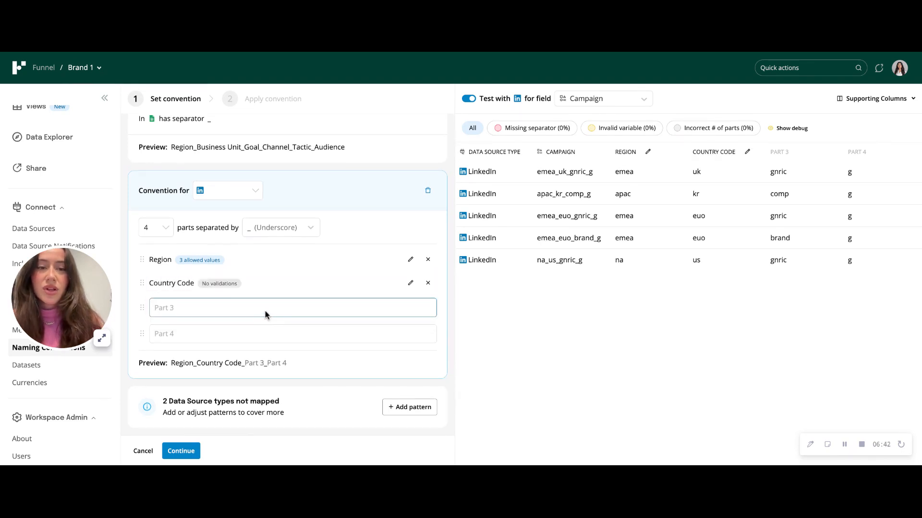
# Assign the existing Tactic and Audience variables to parts 3 and 4 of the LinkedIn pattern
pyautogui.click(263, 310)
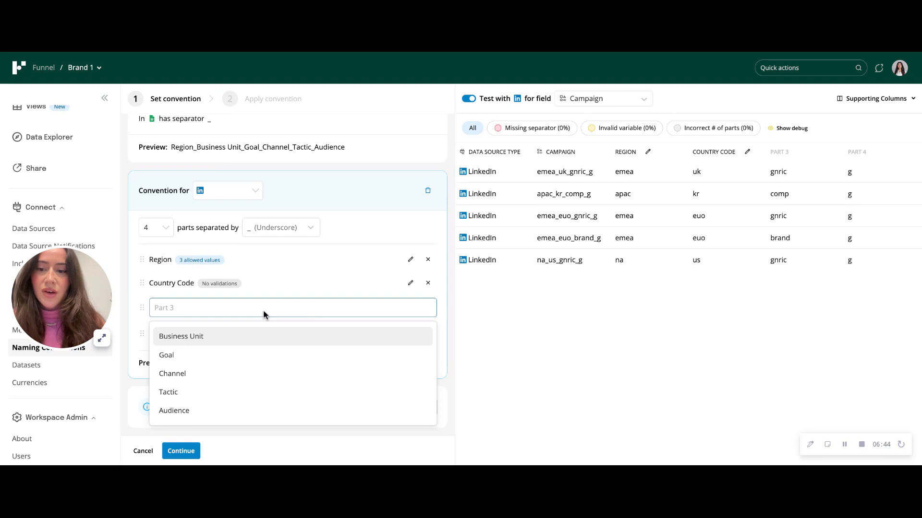
pyautogui.click(224, 399)
pyautogui.click(217, 338)
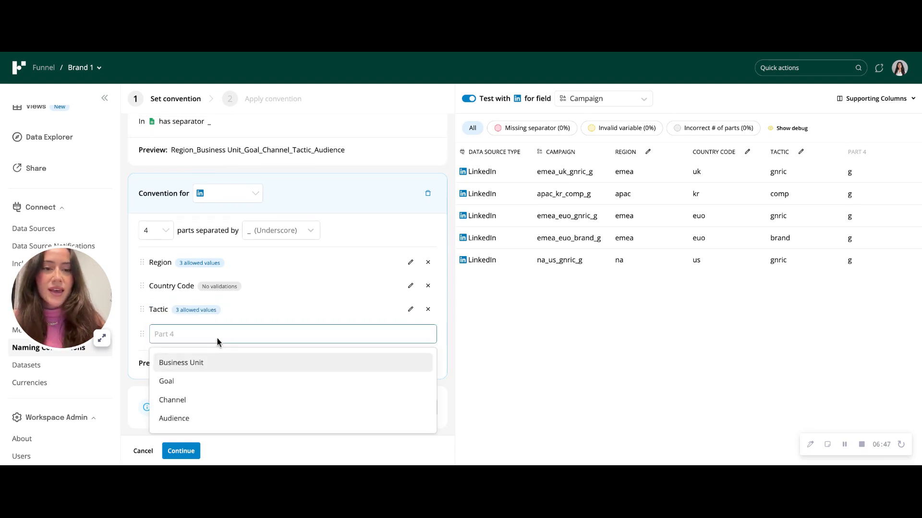
pyautogui.click(214, 419)
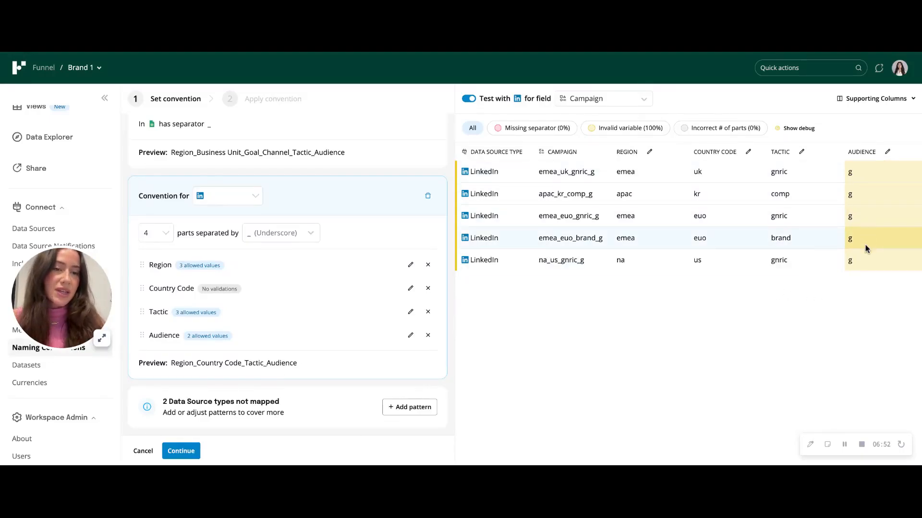
# Add g as an allowed value for the Audience variable through the Google Sheets pattern
pyautogui.scroll(2, 341, 229)
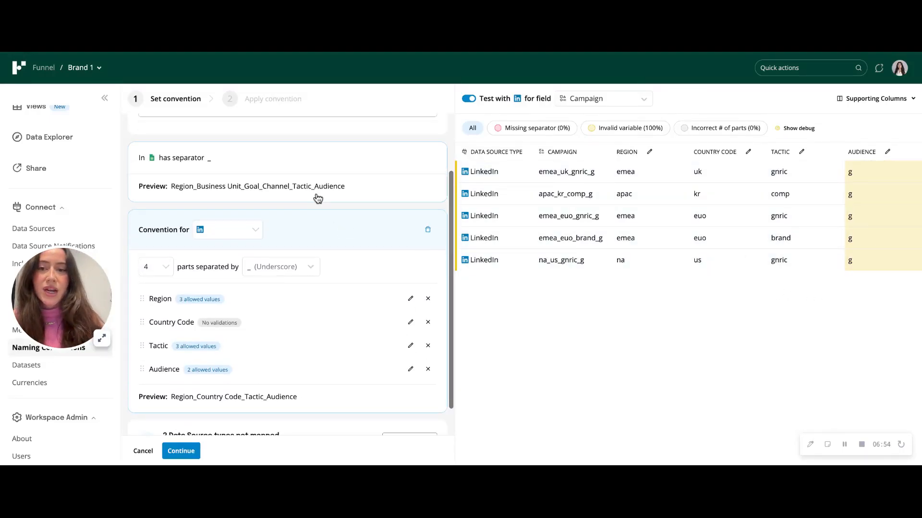
pyautogui.click(317, 198)
pyautogui.scroll(-2, 275, 292)
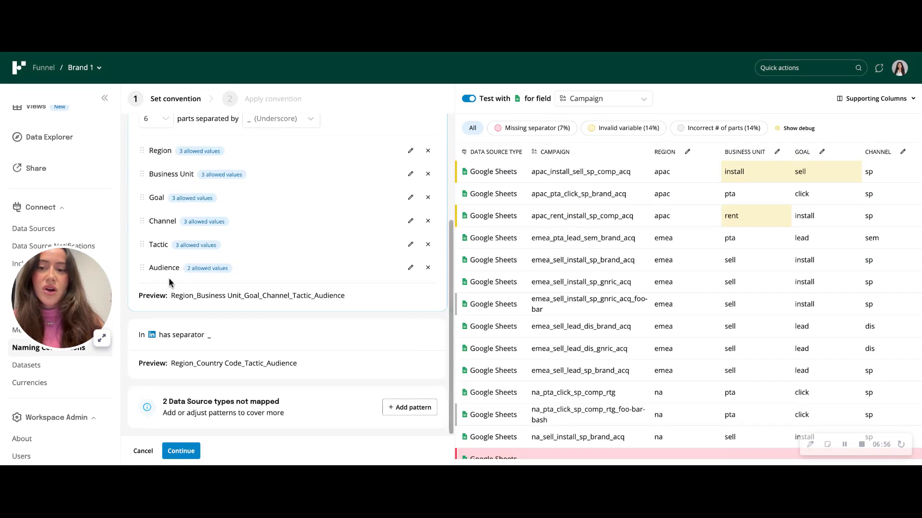
pyautogui.click(410, 267)
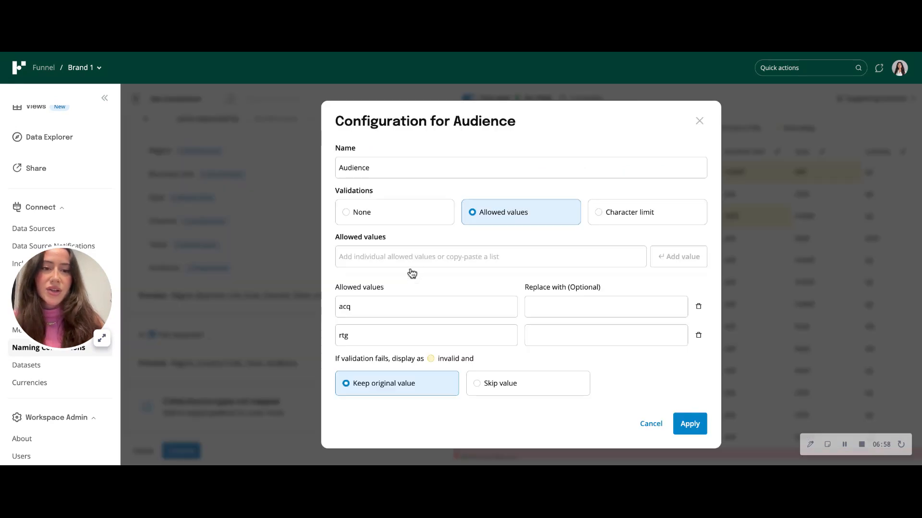
pyautogui.click(593, 259)
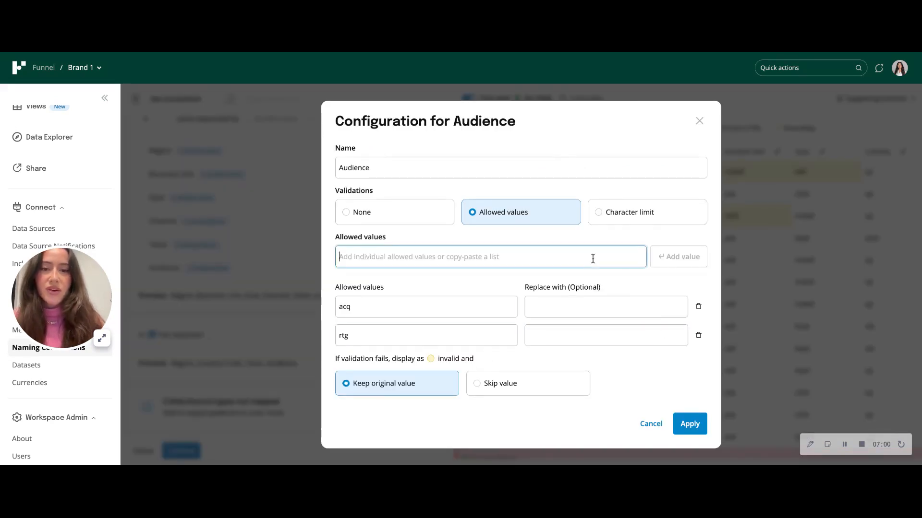
pyautogui.write('g')
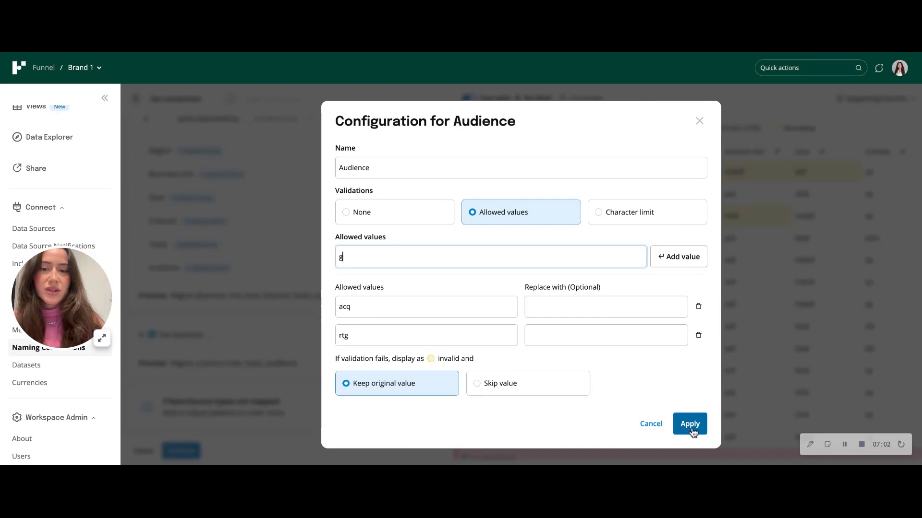
pyautogui.click(673, 258)
pyautogui.click(690, 423)
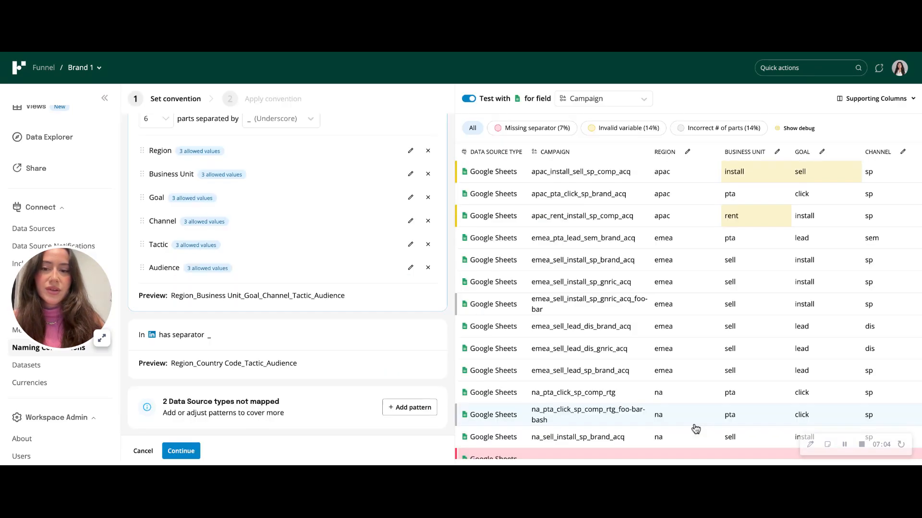
# Validate the LinkedIn pattern's Country Code variable against allowed values, adding uk and euo
pyautogui.click(277, 345)
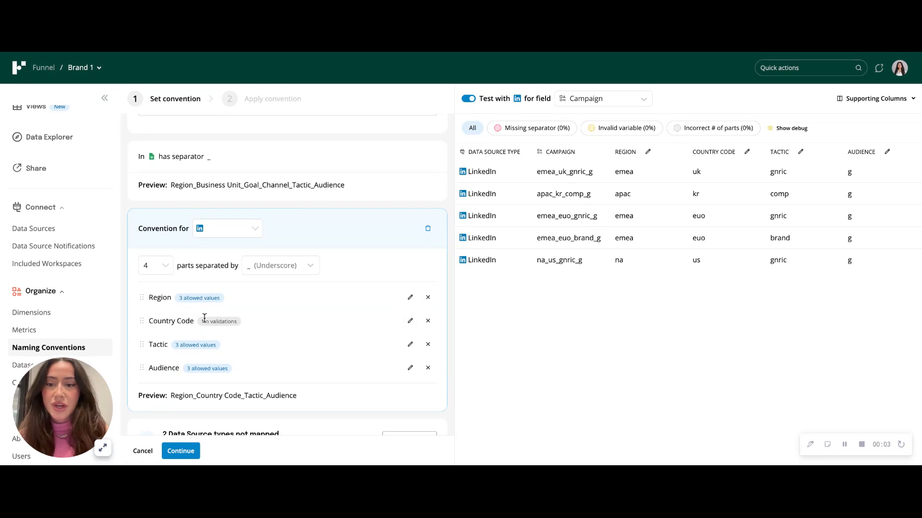
pyautogui.click(410, 321)
pyautogui.click(504, 217)
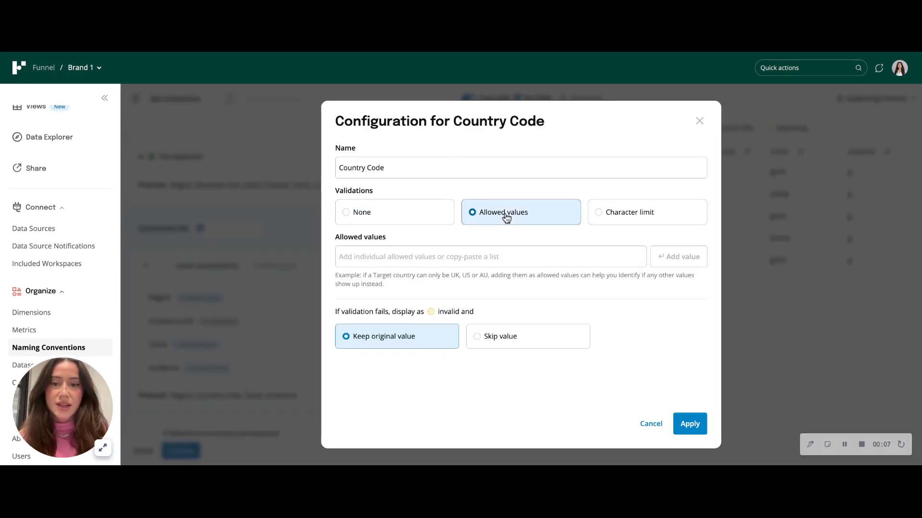
pyautogui.click(494, 256)
pyautogui.write('uk')
pyautogui.click(688, 257)
pyautogui.write('euo')
pyautogui.click(674, 263)
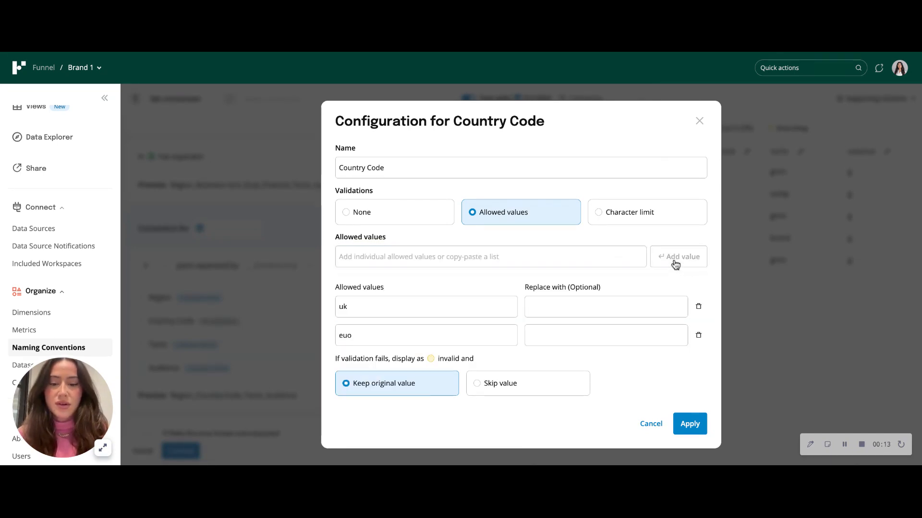
# Add kr and us to the Country Code allowed values and apply the configuration
pyautogui.click(631, 255)
pyautogui.write('kr')
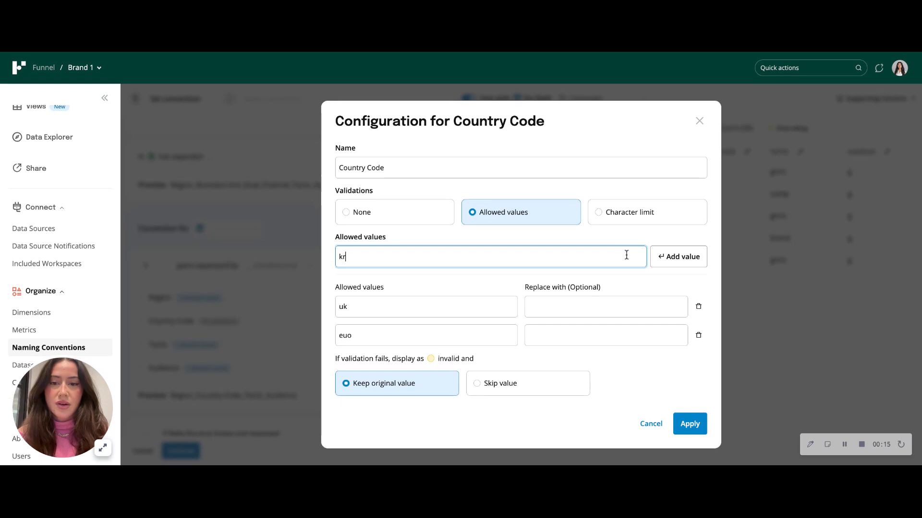
pyautogui.click(670, 260)
pyautogui.click(546, 249)
pyautogui.write('us')
pyautogui.click(671, 262)
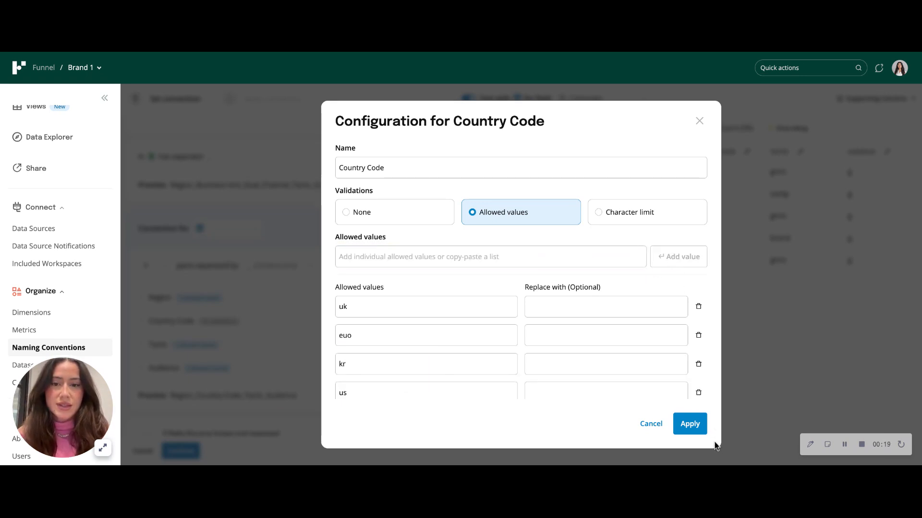
pyautogui.click(693, 432)
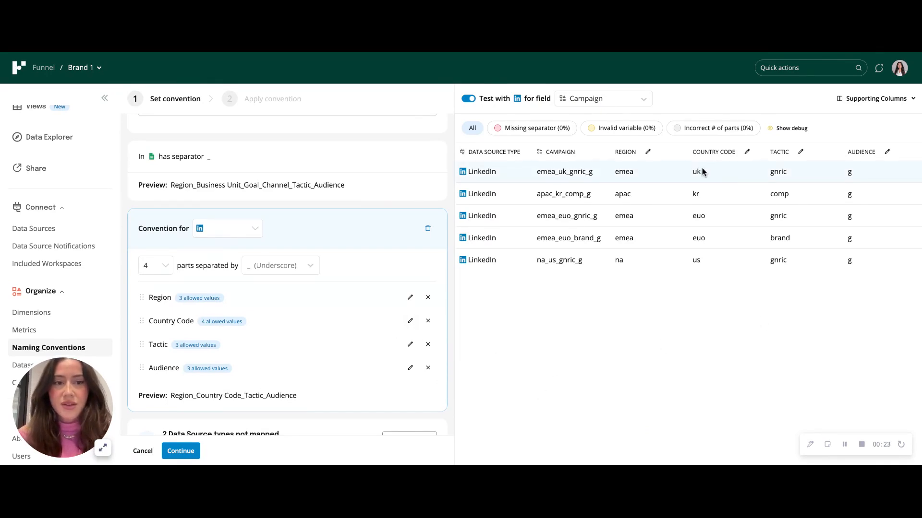
# Review the Country Code values, continue to applying the convention, and keep Campaign as the input field
pyautogui.moveTo(225, 323)
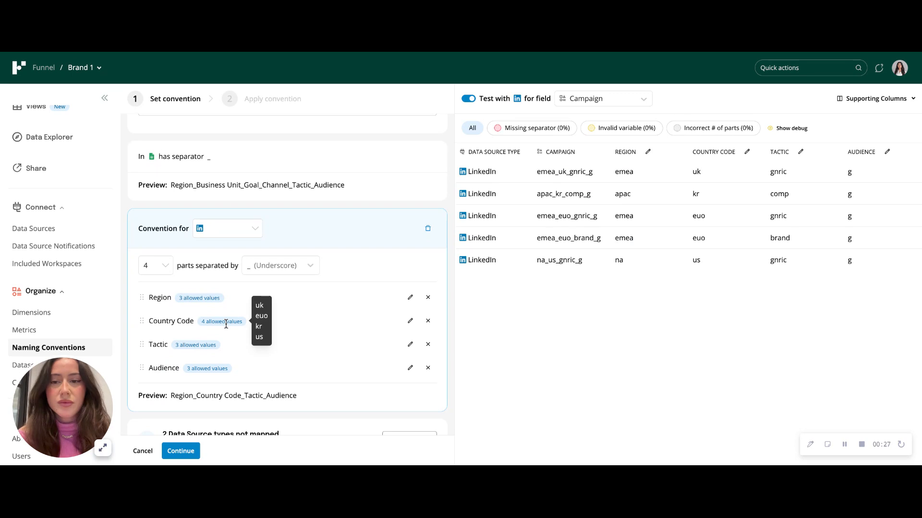
pyautogui.scroll(3, 309, 243)
pyautogui.scroll(-3, 307, 243)
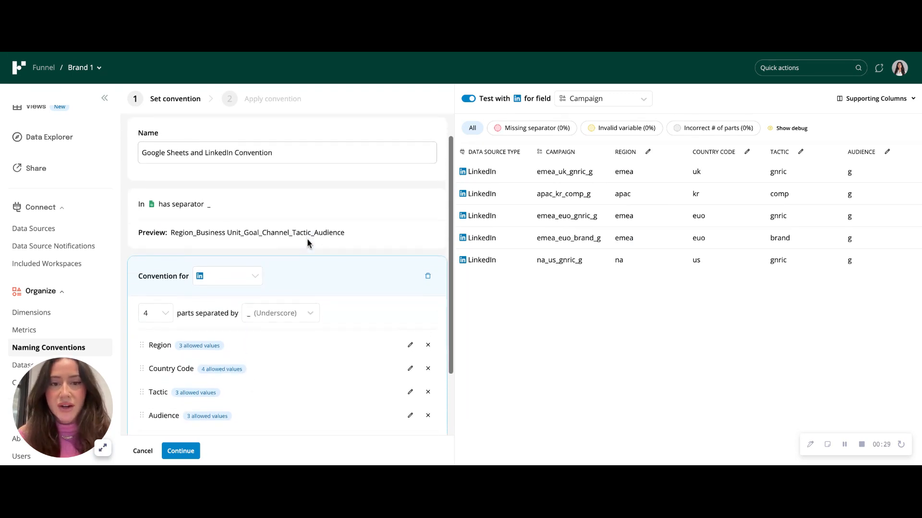
pyautogui.click(179, 456)
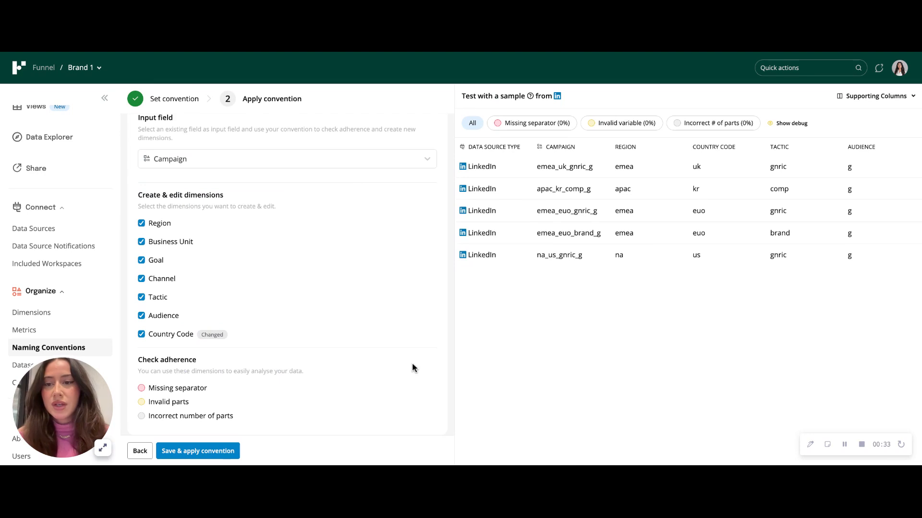
pyautogui.scroll(2, 278, 284)
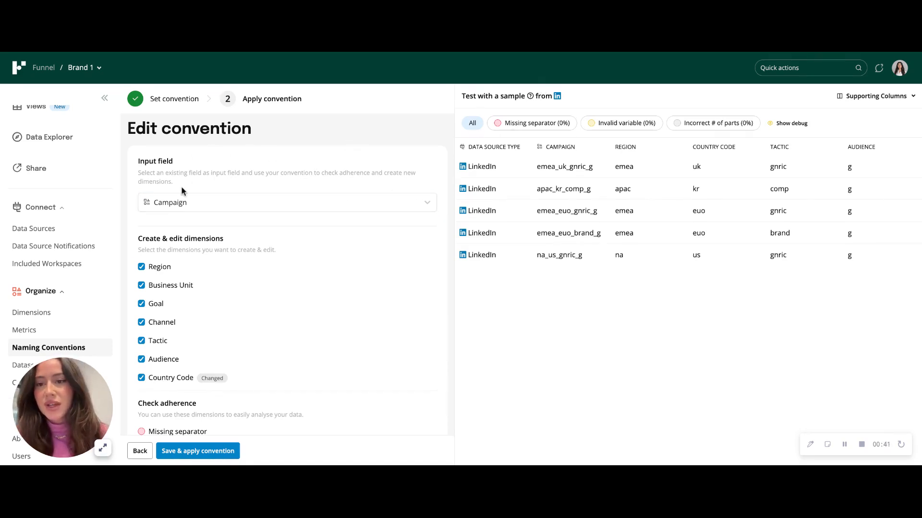
pyautogui.click(188, 202)
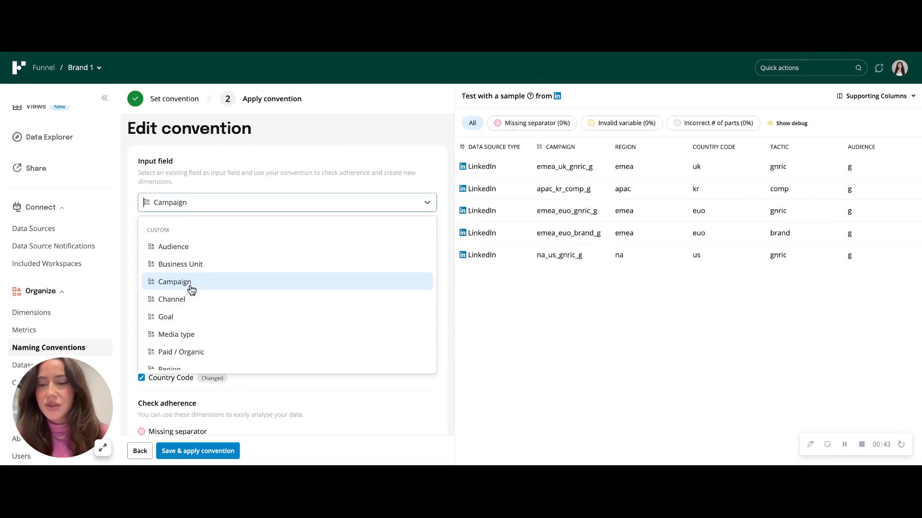
pyautogui.scroll(-3, 192, 290)
pyautogui.scroll(3, 253, 271)
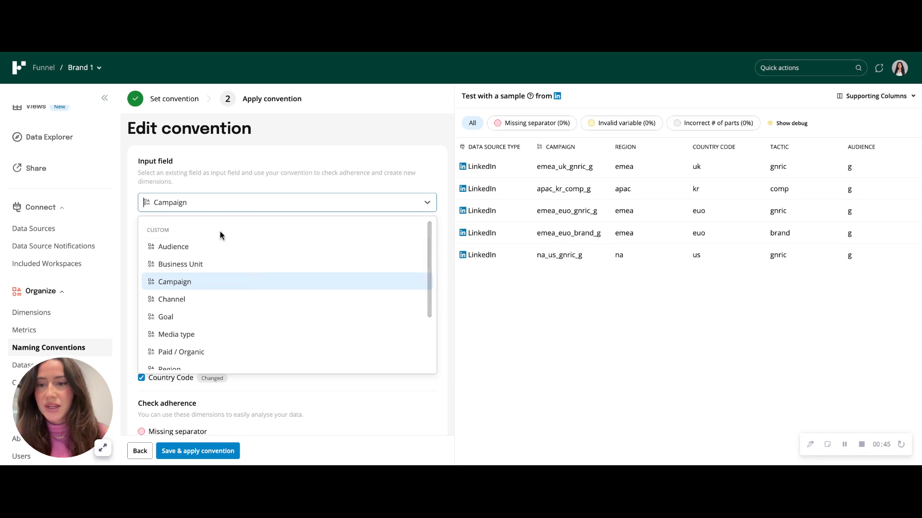
pyautogui.click(220, 203)
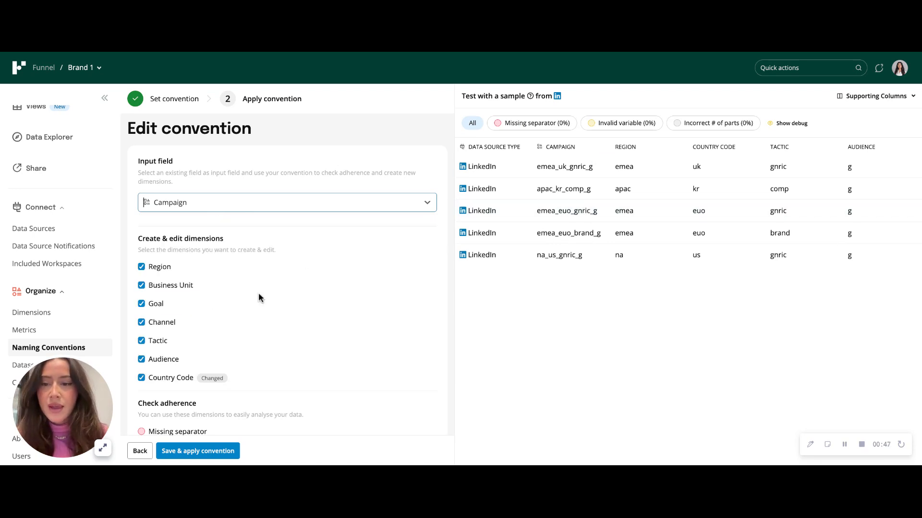
# Exclude Country Code from the dimensions to create, and save and apply the convention
pyautogui.scroll(-2, 258, 292)
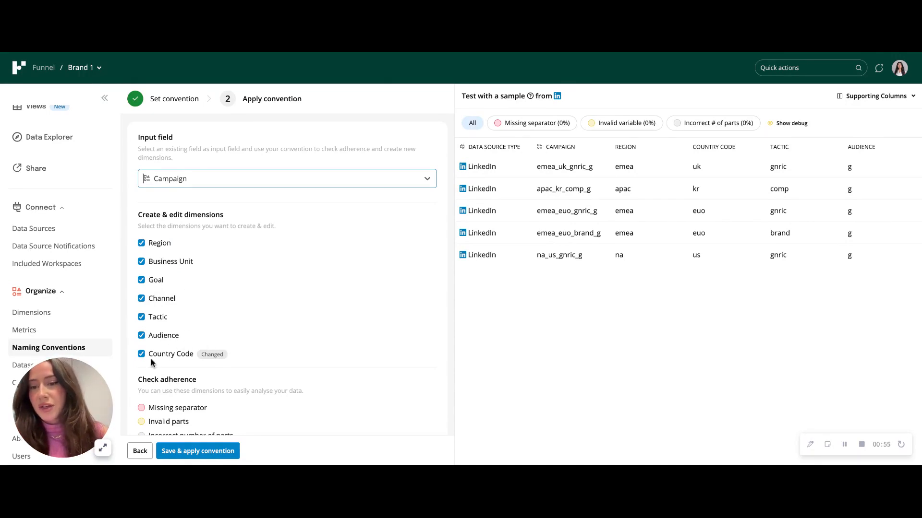
pyautogui.scroll(-1, 149, 352)
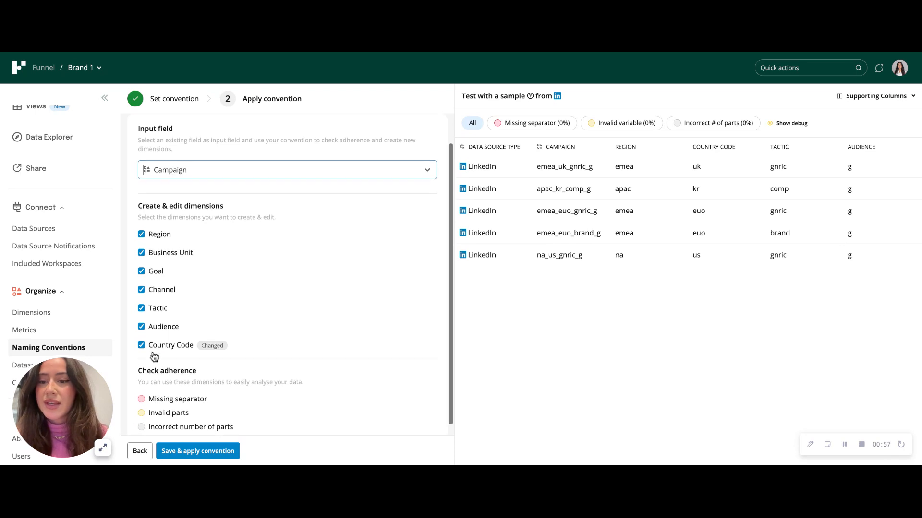
pyautogui.click(142, 345)
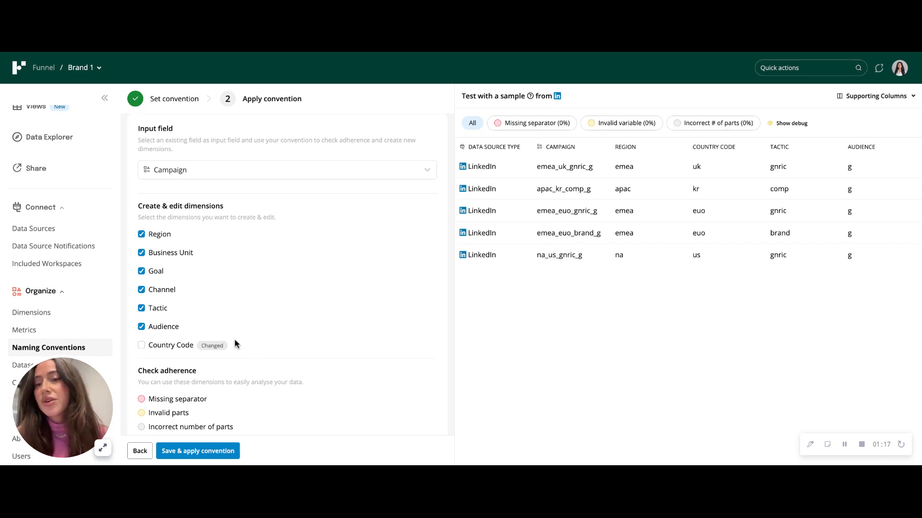
pyautogui.scroll(-1, 235, 339)
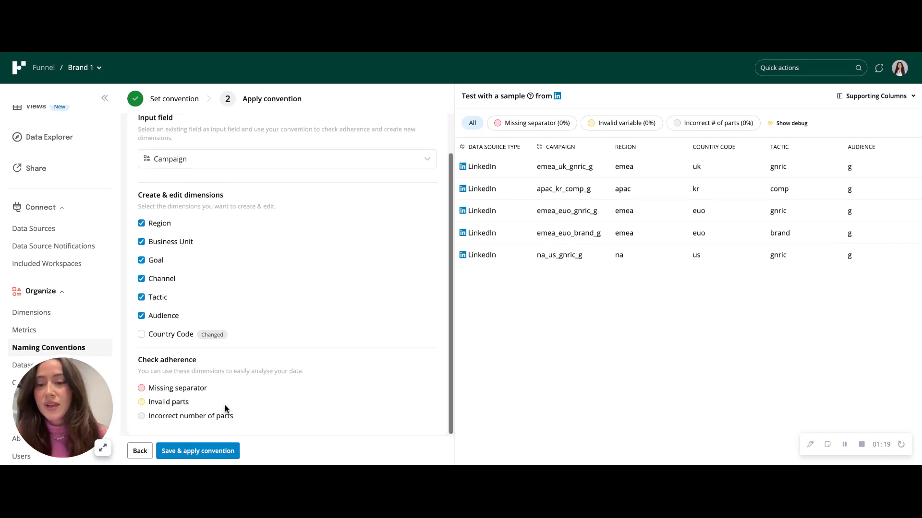
pyautogui.click(215, 453)
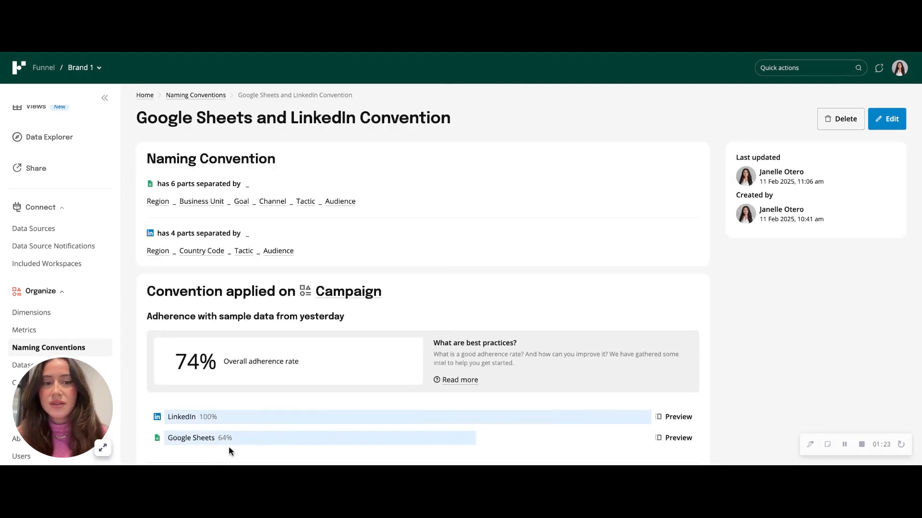
# Review the convention's created dimensions and preview the LinkedIn sample data for adherence
pyautogui.scroll(-3, 531, 292)
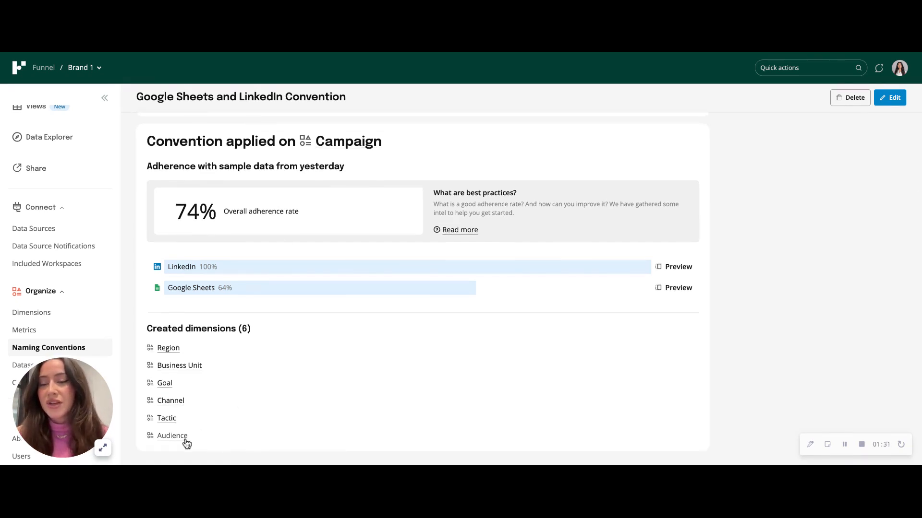
pyautogui.scroll(1, 190, 440)
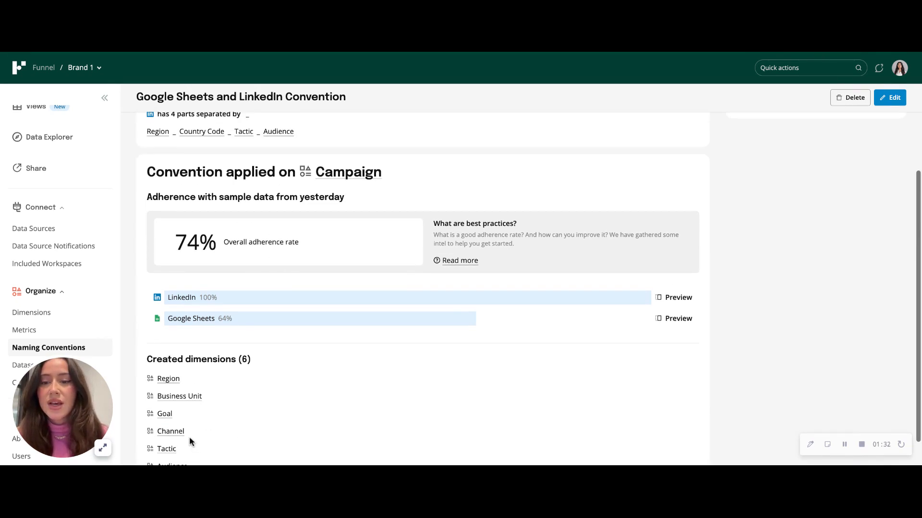
pyautogui.click(305, 302)
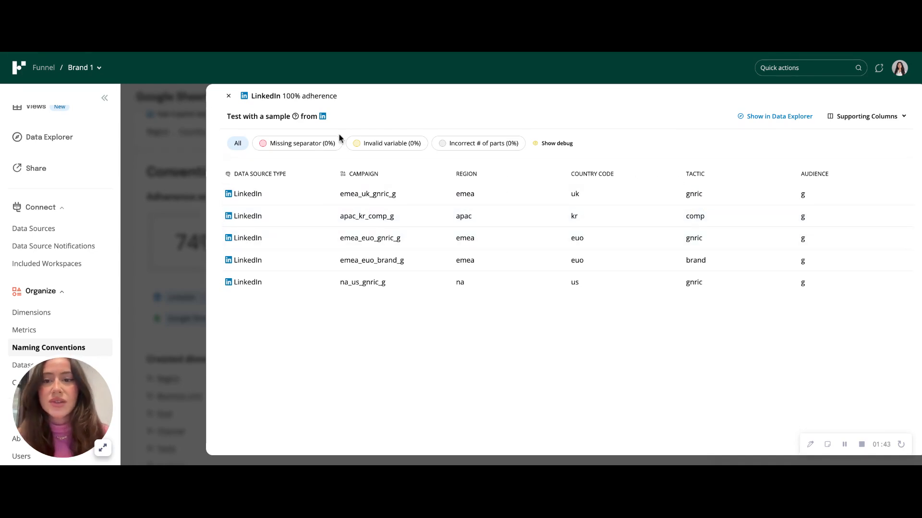
pyautogui.click(224, 96)
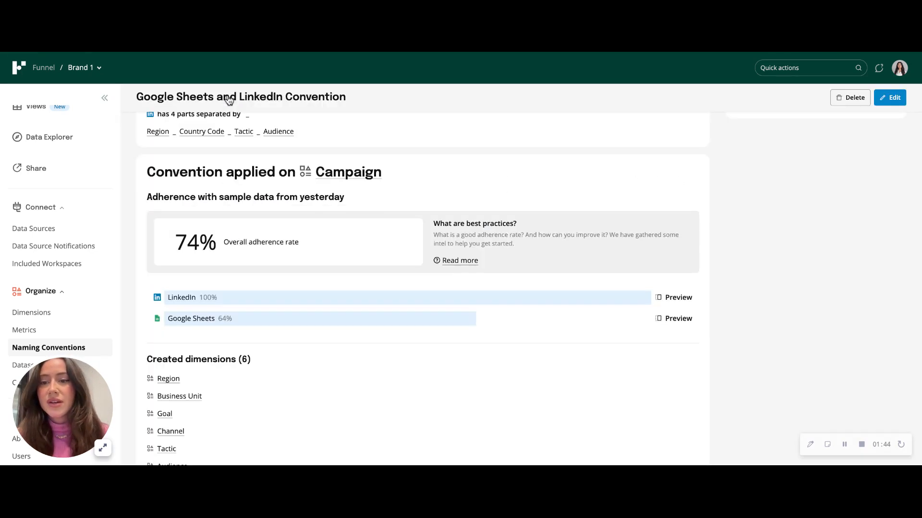
# Preview the Google Sheets adherence sample, filtering by missing separator, invalid variable and incorrect number of parts in turn
pyautogui.click(338, 319)
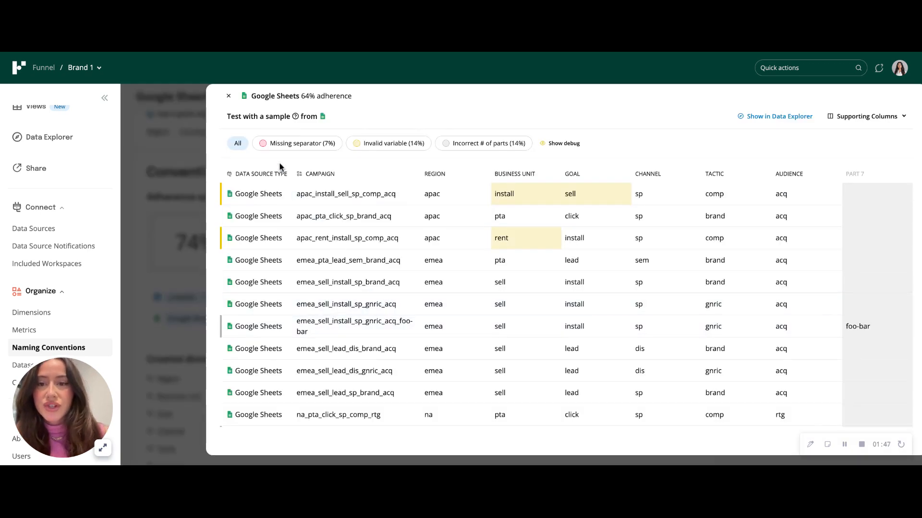
pyautogui.click(283, 145)
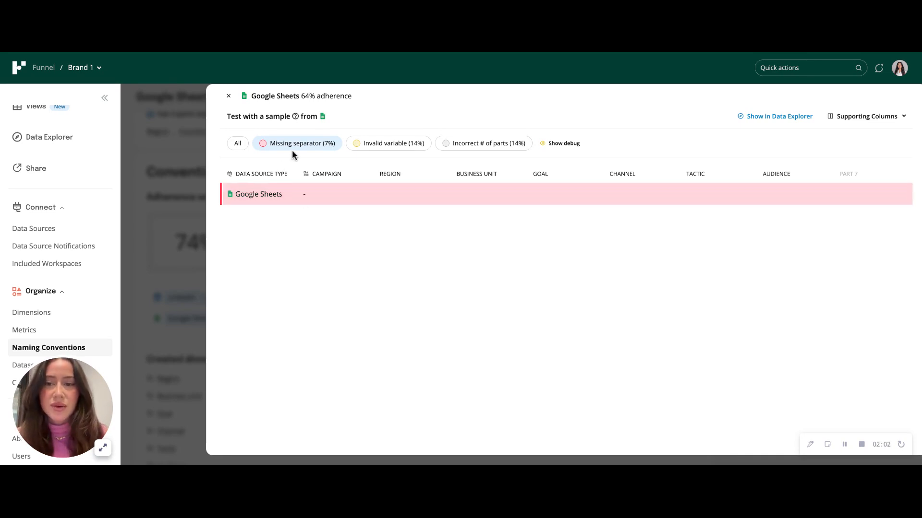
pyautogui.click(375, 150)
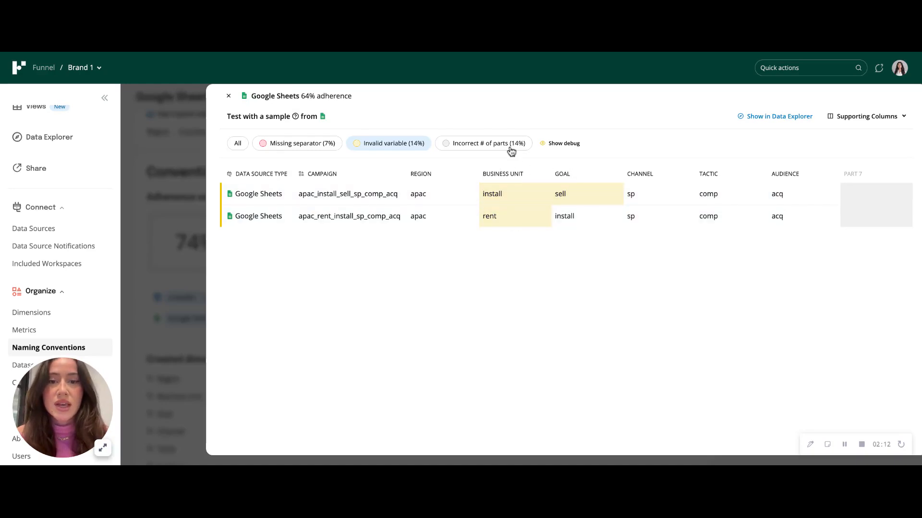
pyautogui.click(490, 144)
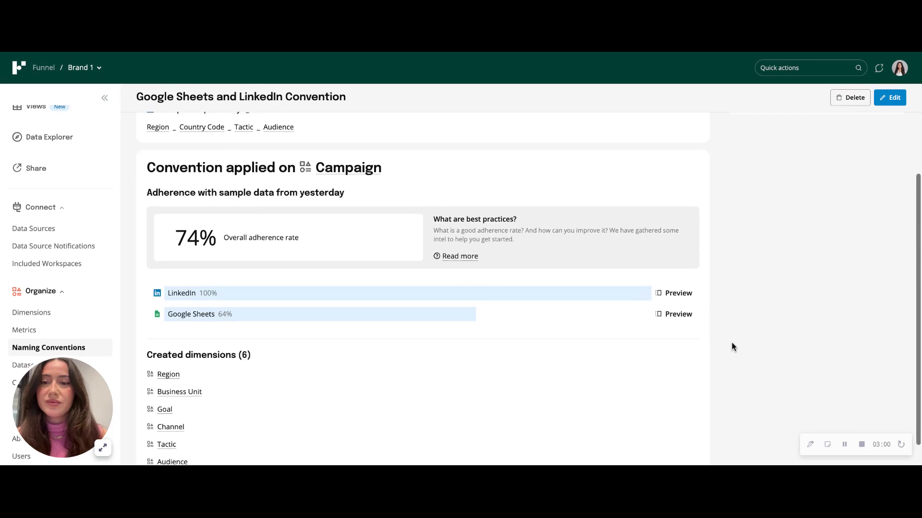
# Open the workspace's custom dimensions and examine the Channel dimension's description and source naming convention
pyautogui.scroll(2, 355, 280)
pyautogui.scroll(2, 353, 209)
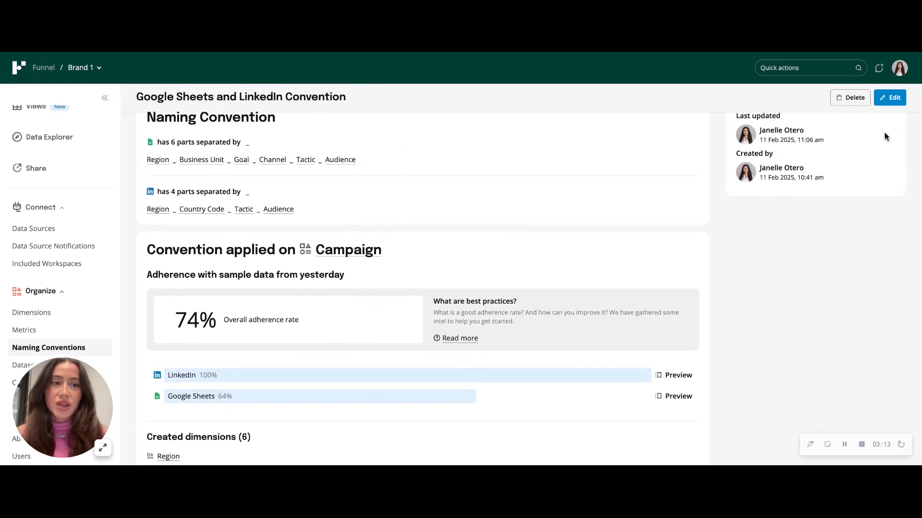
pyautogui.scroll(-1, 131, 211)
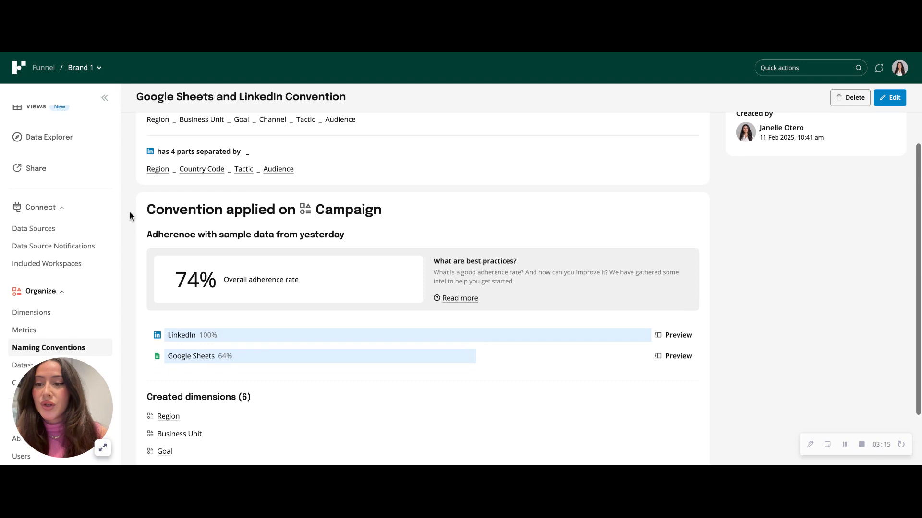
pyautogui.click(58, 317)
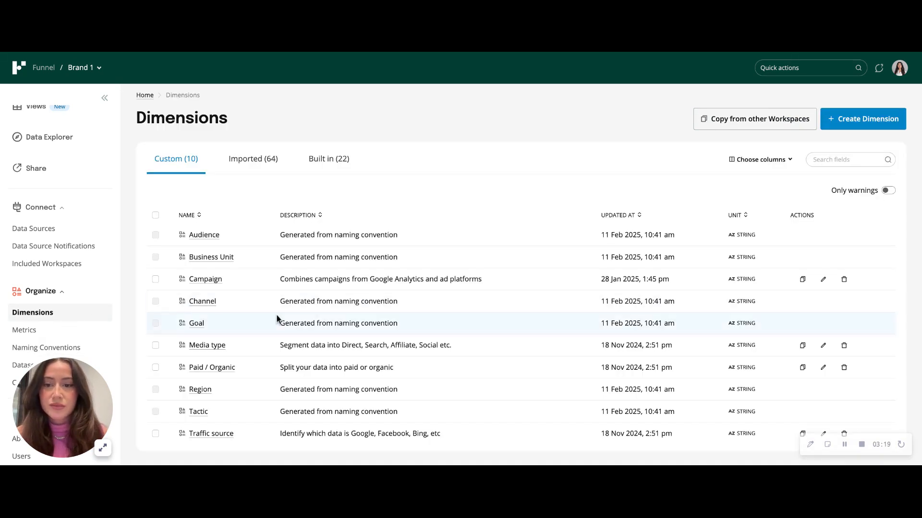
pyautogui.scroll(-1, 277, 320)
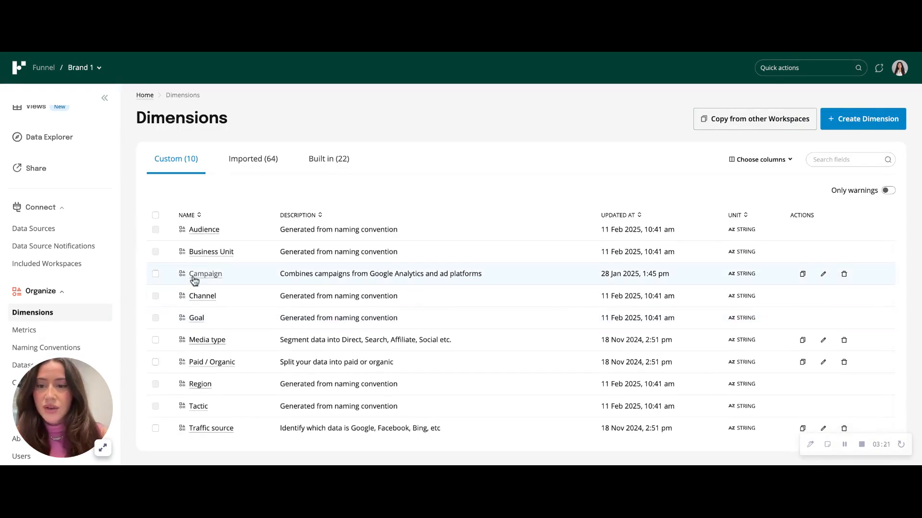
pyautogui.click(204, 299)
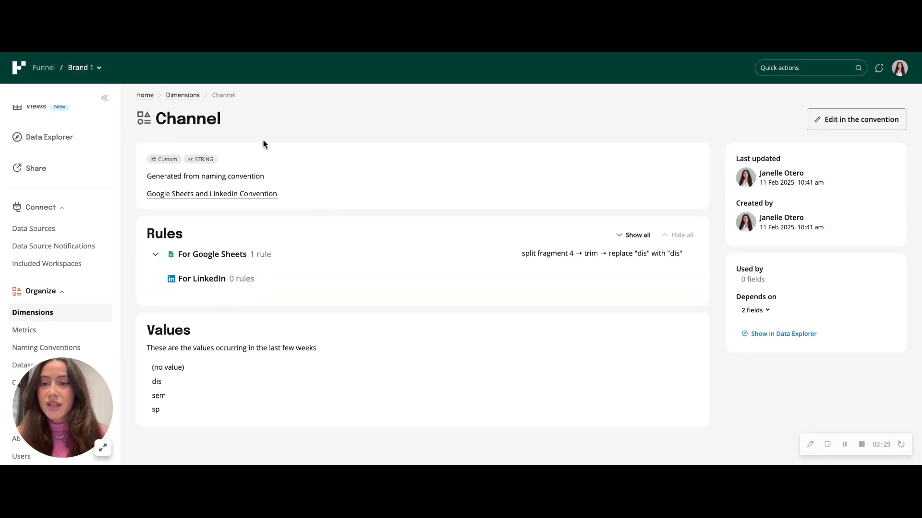
pyautogui.moveTo(148, 177); pyautogui.dragTo(254, 176)
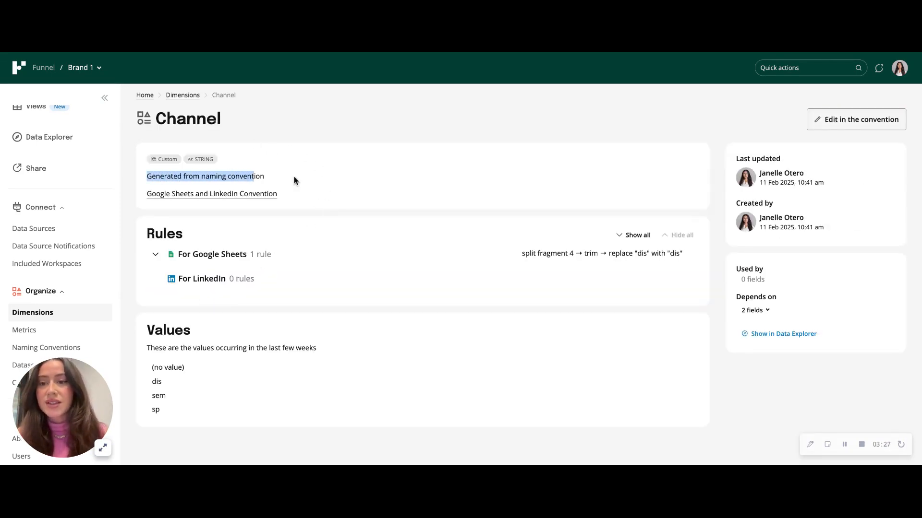
pyautogui.click(300, 180)
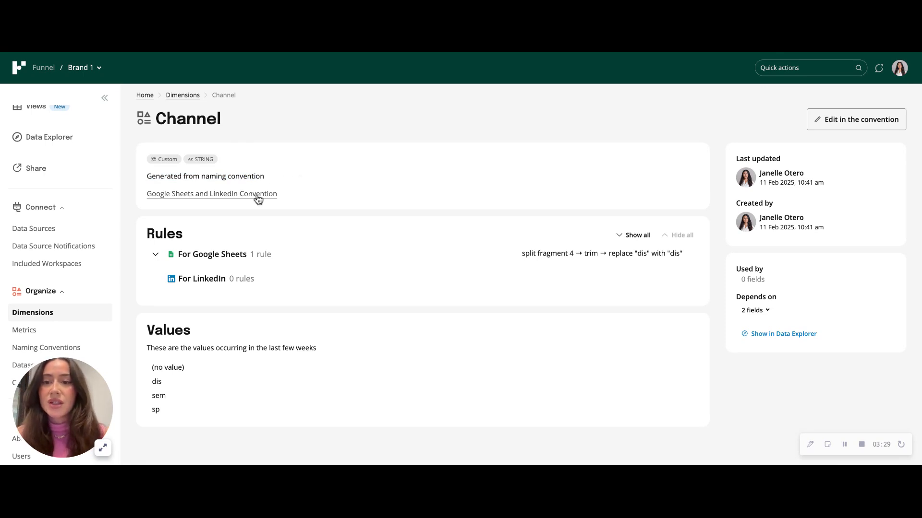